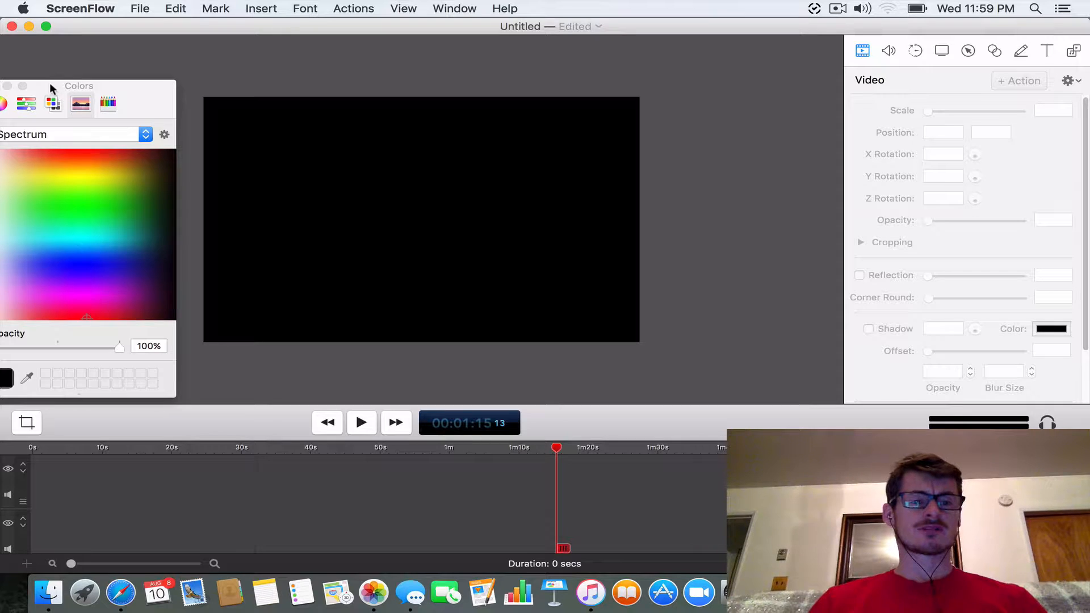
Close the Colors window and create a new blank document using the Screen Dimensions preset.
{"action": "left_click_drag", "start_coordinate": [52, 86], "coordinate": [84, 84]}
{"action": "left_click", "coordinate": [23, 83]}
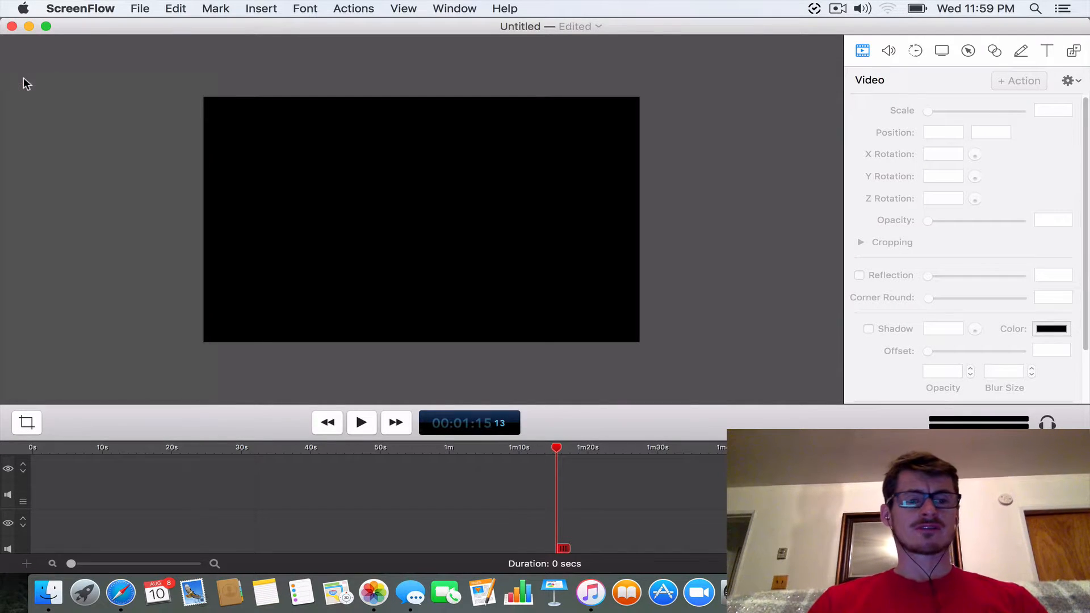
{"action": "left_click", "coordinate": [139, 11]}
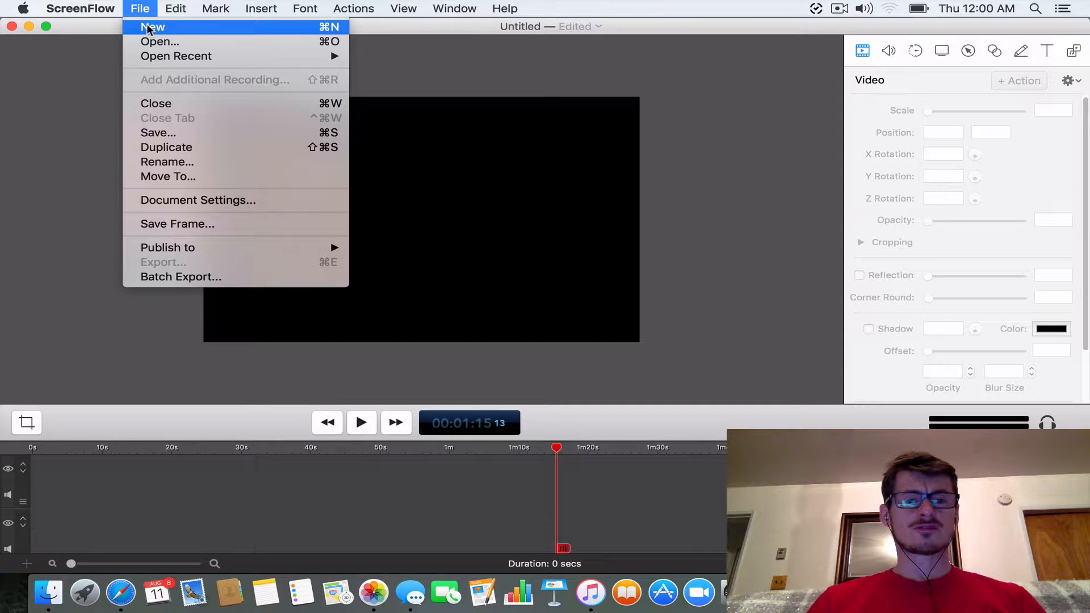
{"action": "left_click", "coordinate": [149, 28]}
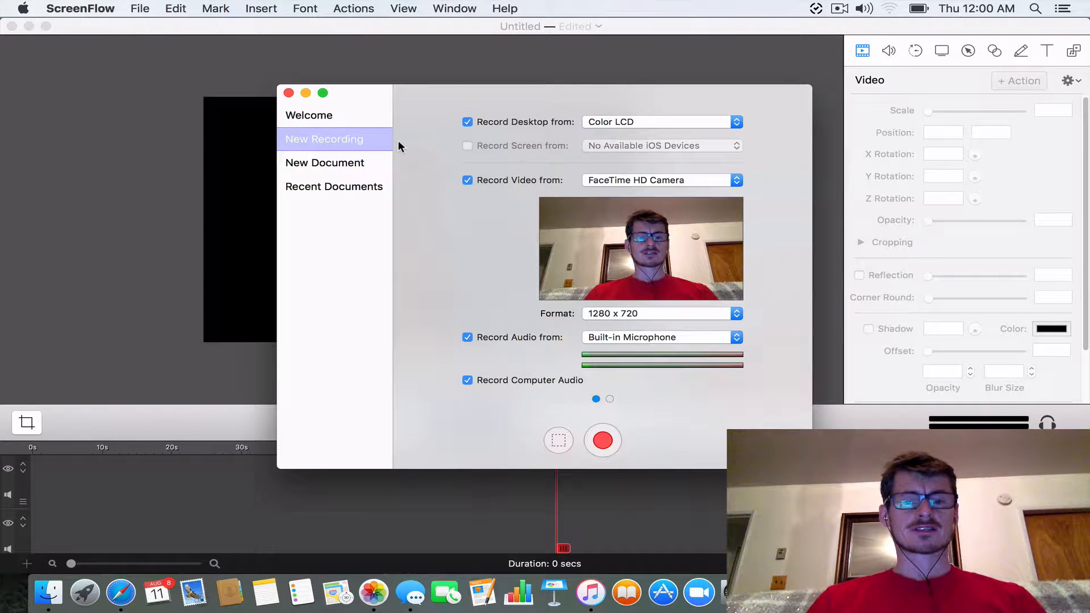
{"action": "left_click", "coordinate": [369, 162]}
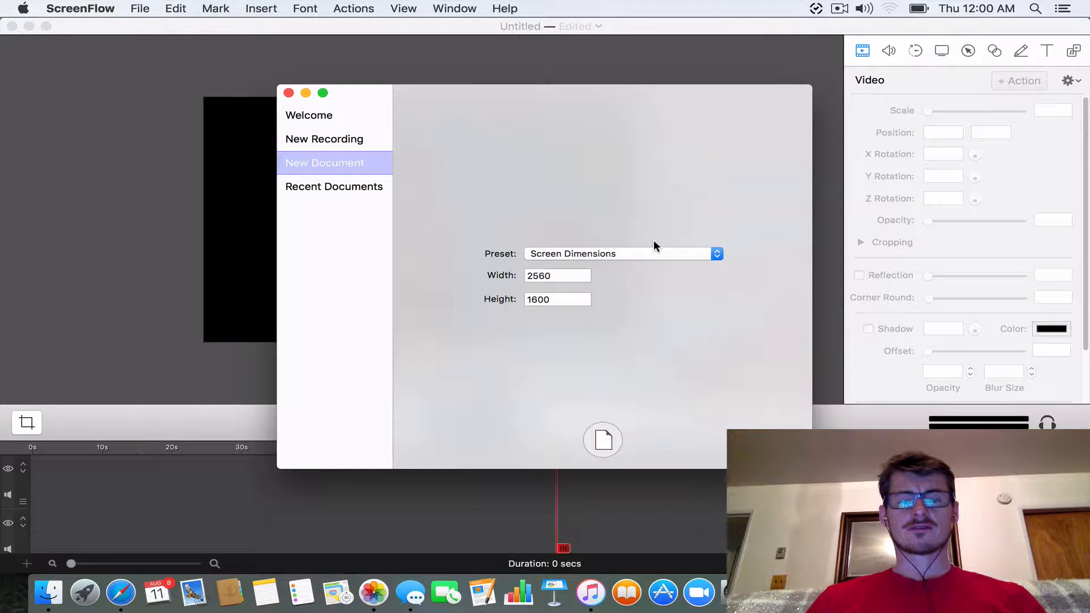
{"action": "left_click", "coordinate": [603, 440]}
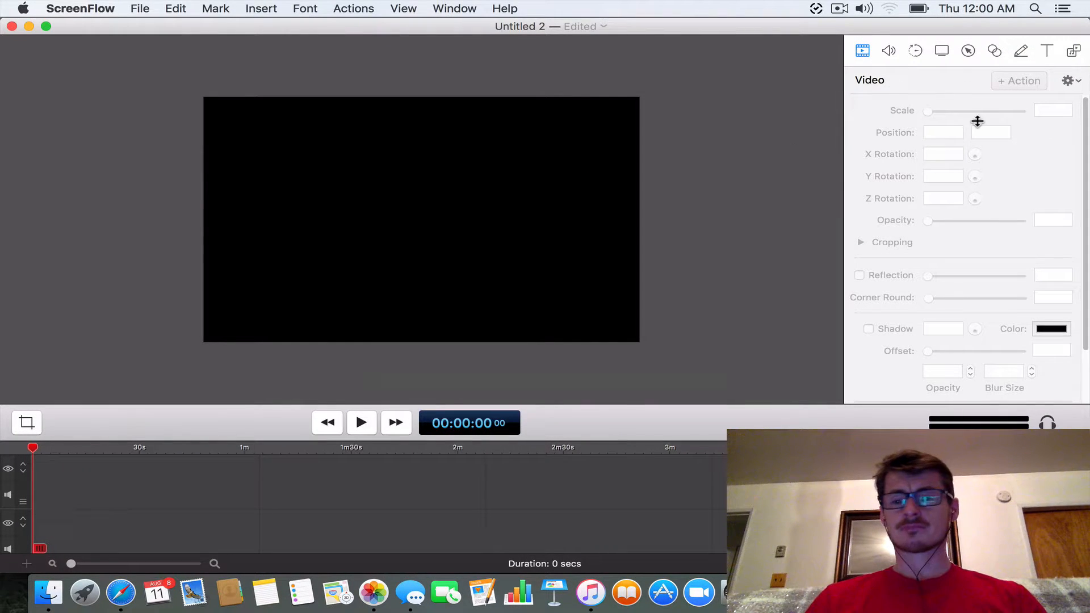
Add the video 2 Uncle.mp4 from the Desktop folder to the media library.
{"action": "left_click", "coordinate": [1073, 51]}
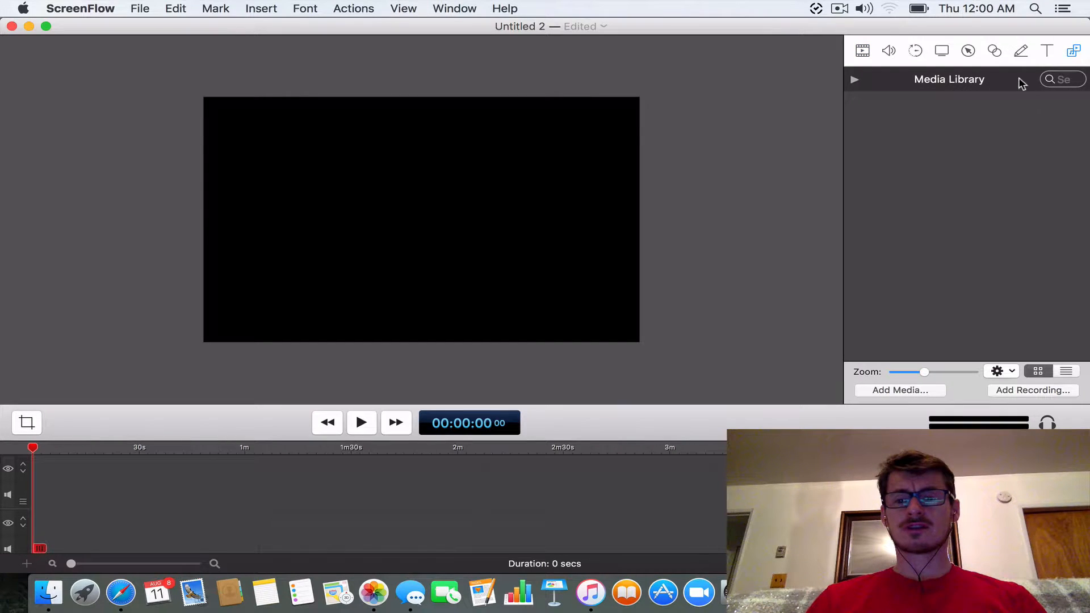
{"action": "left_click", "coordinate": [874, 392]}
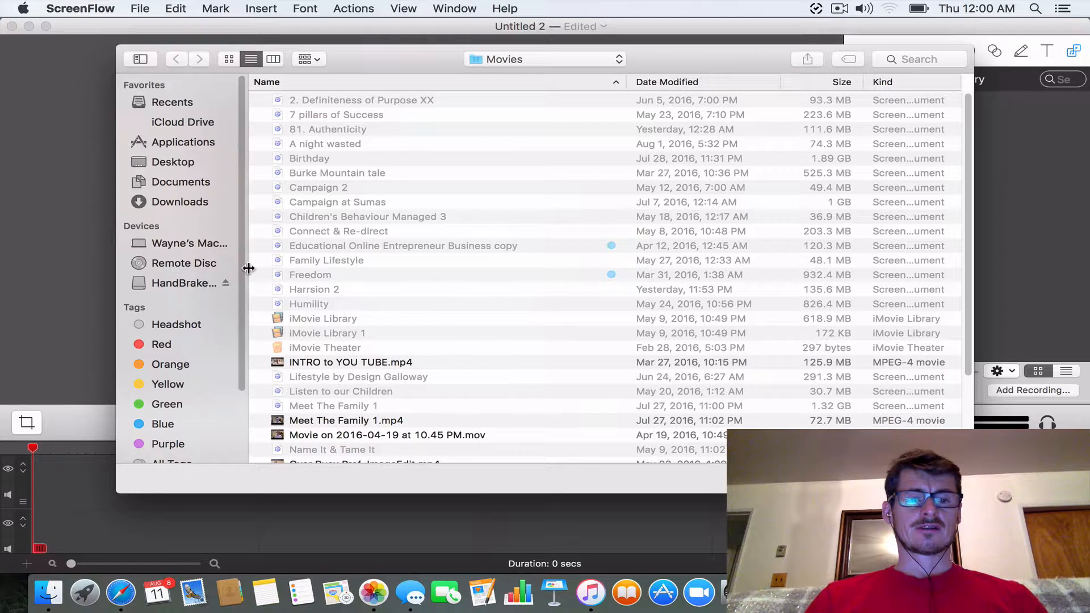
{"action": "left_click", "coordinate": [185, 164]}
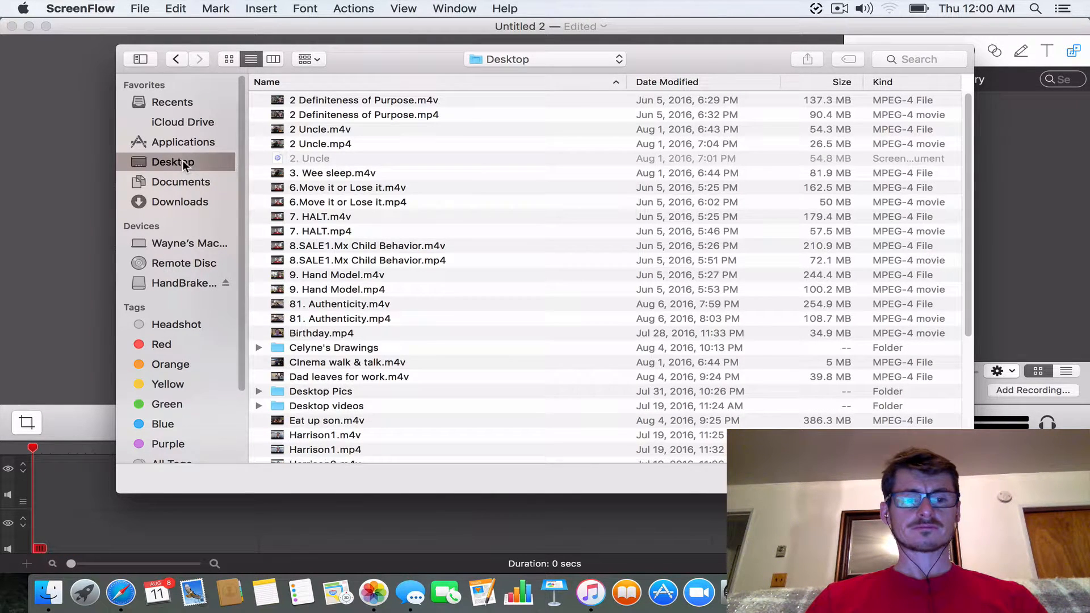
{"action": "left_click", "coordinate": [385, 145]}
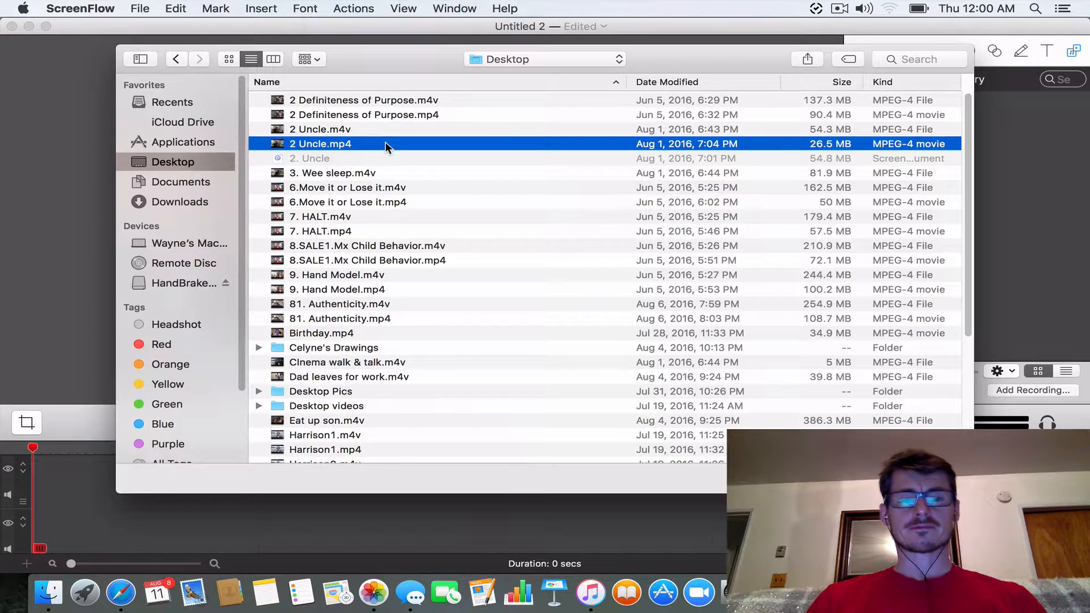
{"action": "double_click", "coordinate": [385, 144]}
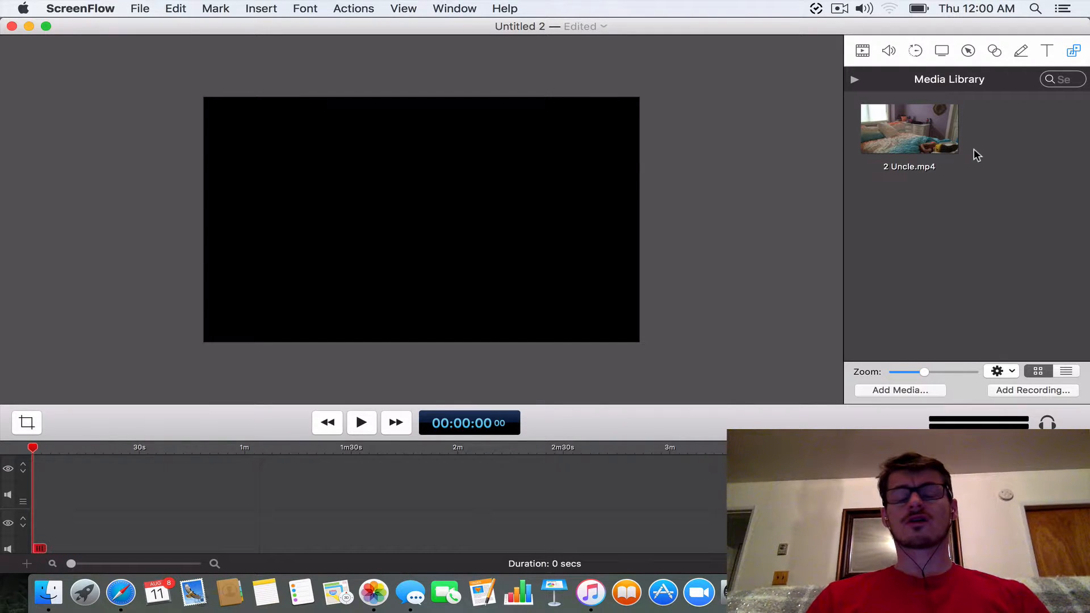
Add the video LogoPurple.mp4 from the Downloads folder to the media library.
{"action": "left_click", "coordinate": [921, 392]}
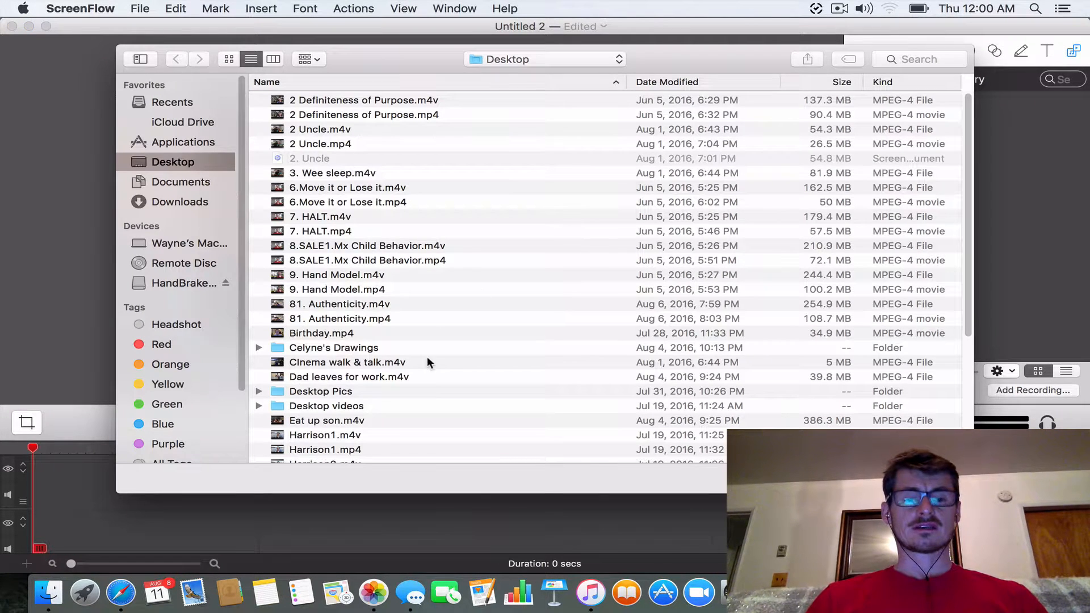
{"action": "left_click", "coordinate": [180, 201]}
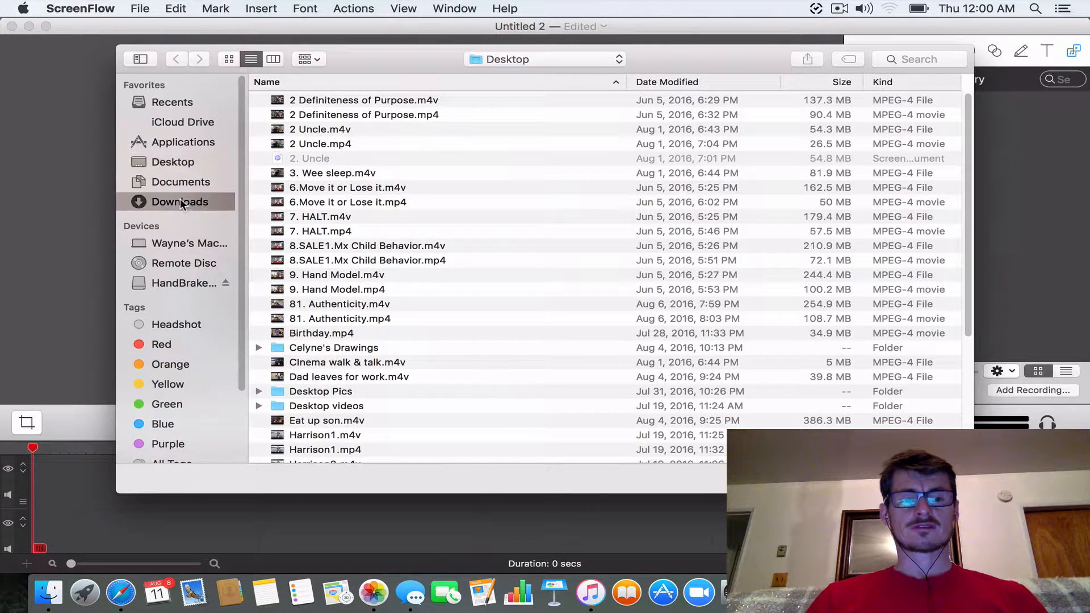
{"action": "scroll", "coordinate": [499, 212], "scroll_direction": "down", "scroll_amount": 15}
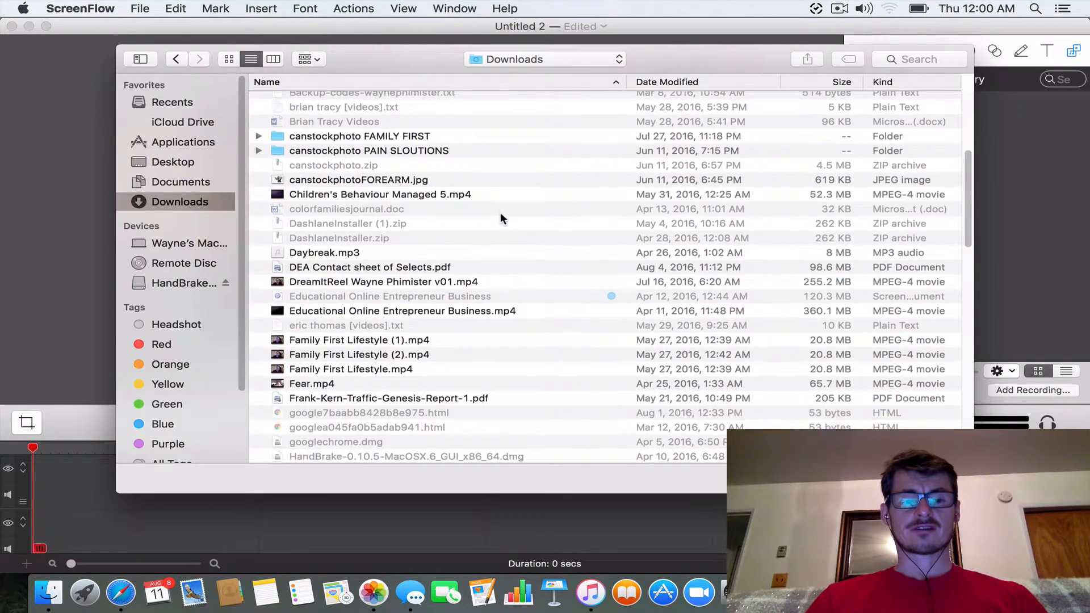
{"action": "scroll", "coordinate": [499, 212], "scroll_direction": "down", "scroll_amount": 3}
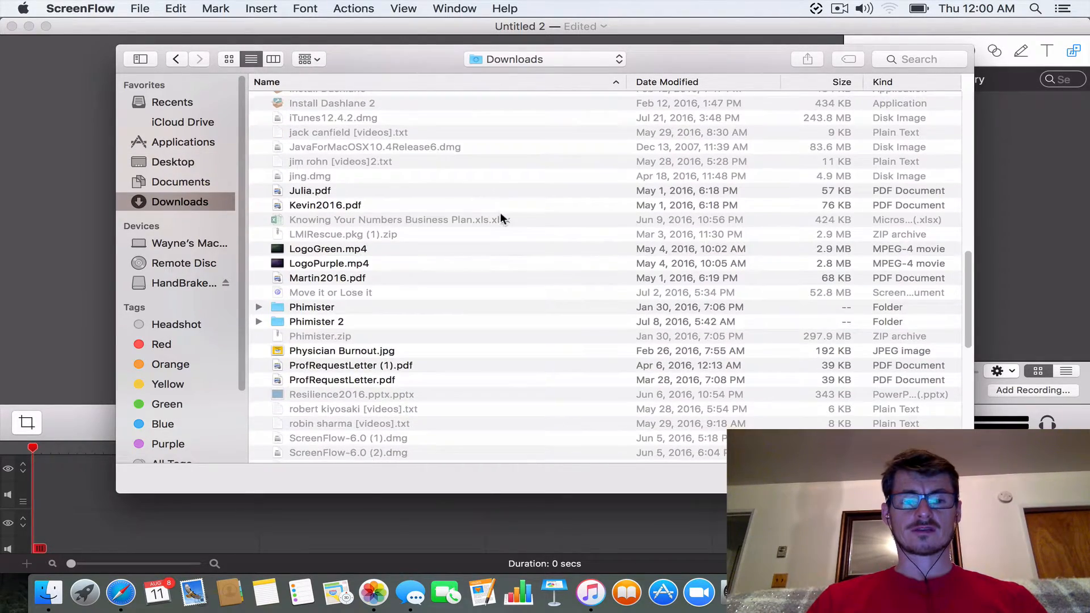
{"action": "left_click", "coordinate": [328, 263]}
{"action": "double_click", "coordinate": [328, 263]}
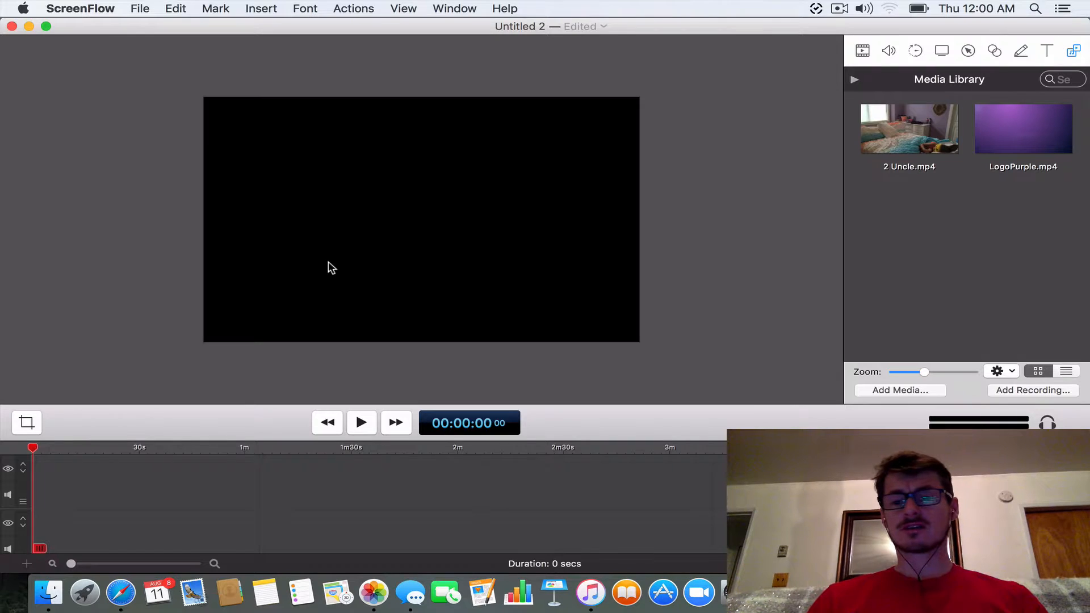
Place LogoPurple.mp4 at the start of the first track and 2 Uncle.mp4 on the second track just after the logo ends.
{"action": "left_click", "coordinate": [1027, 131]}
{"action": "left_click_drag", "start_coordinate": [1028, 132], "coordinate": [13, 504]}
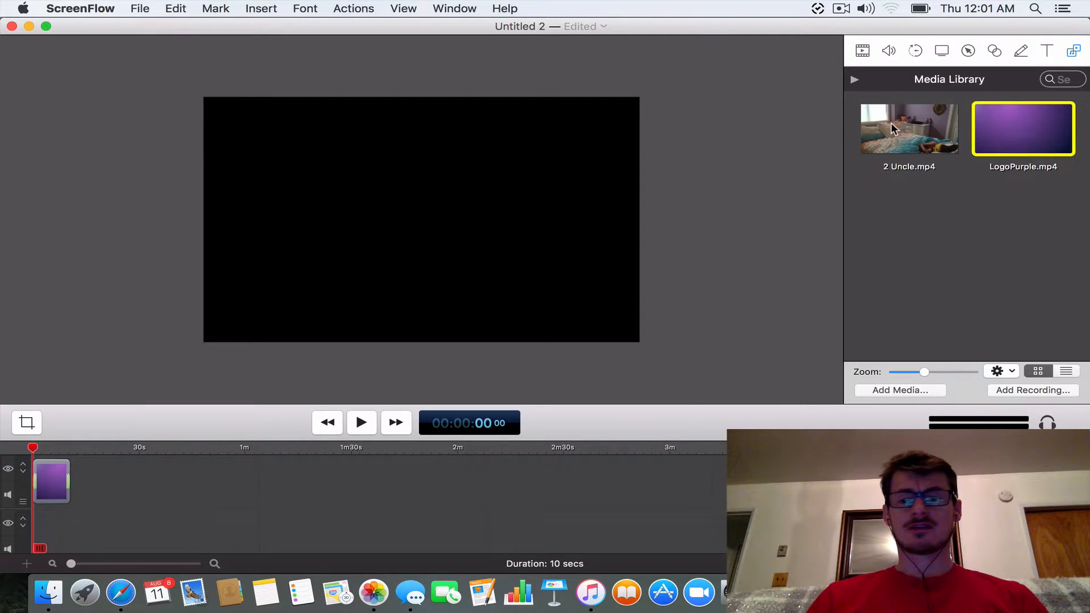
{"action": "left_click_drag", "start_coordinate": [894, 128], "coordinate": [91, 520]}
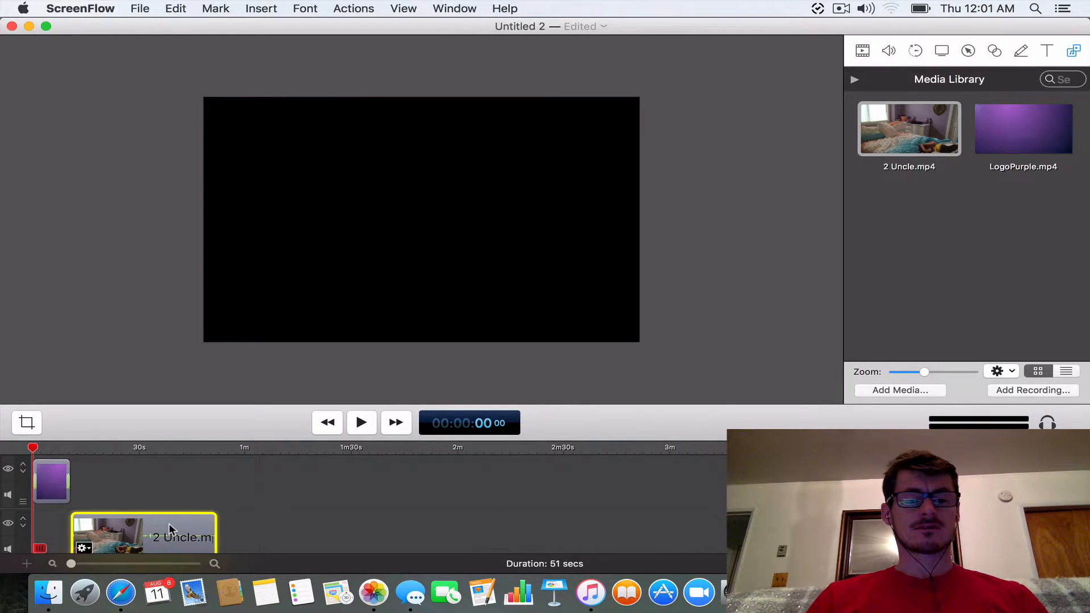
Preview the opening to about 5 seconds, then enlarge and reposition the 2 Uncle.mp4 clip's frame so it covers the whole canvas.
{"action": "left_click", "coordinate": [374, 428]}
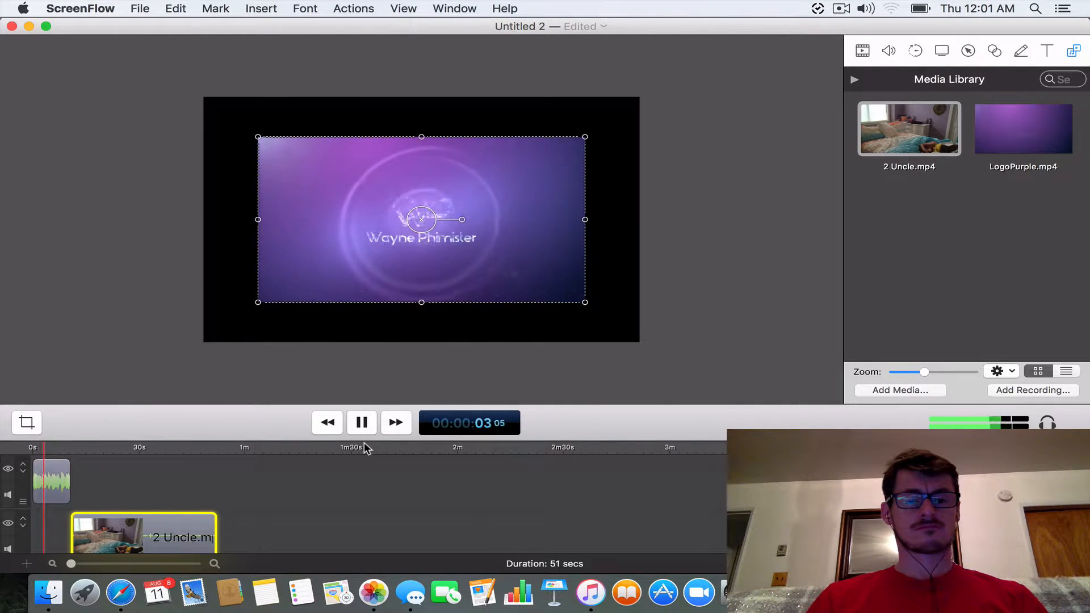
{"action": "left_click", "coordinate": [362, 426]}
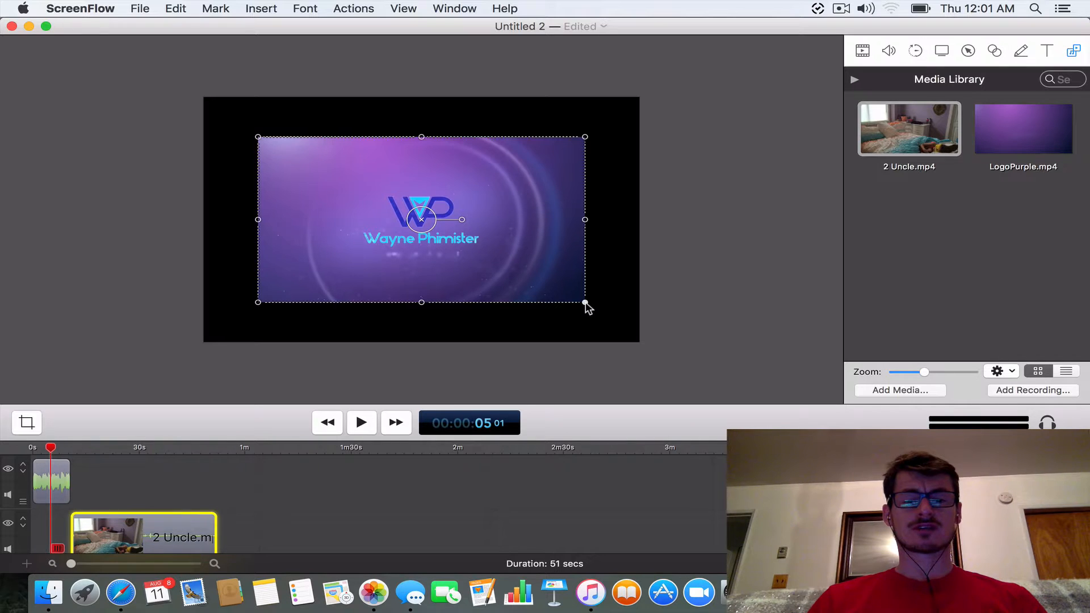
{"action": "mouse_move", "coordinate": [586, 303]}
{"action": "left_mouse_down"}
{"action": "mouse_move", "coordinate": [689, 380]}
{"action": "mouse_move", "coordinate": [709, 369]}
{"action": "left_mouse_up"}
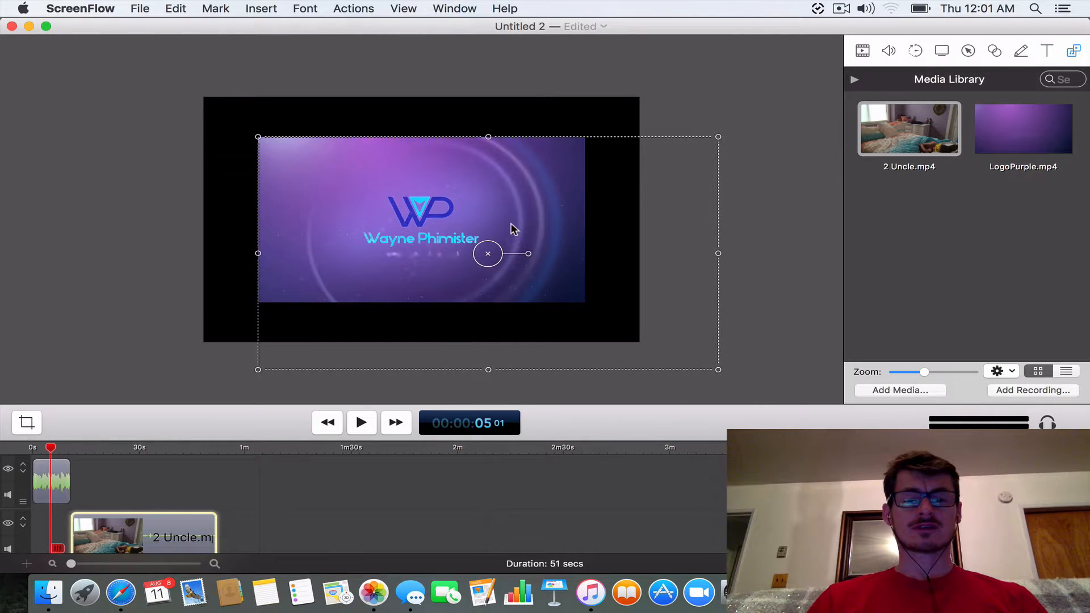
{"action": "left_click_drag", "start_coordinate": [513, 228], "coordinate": [445, 172]}
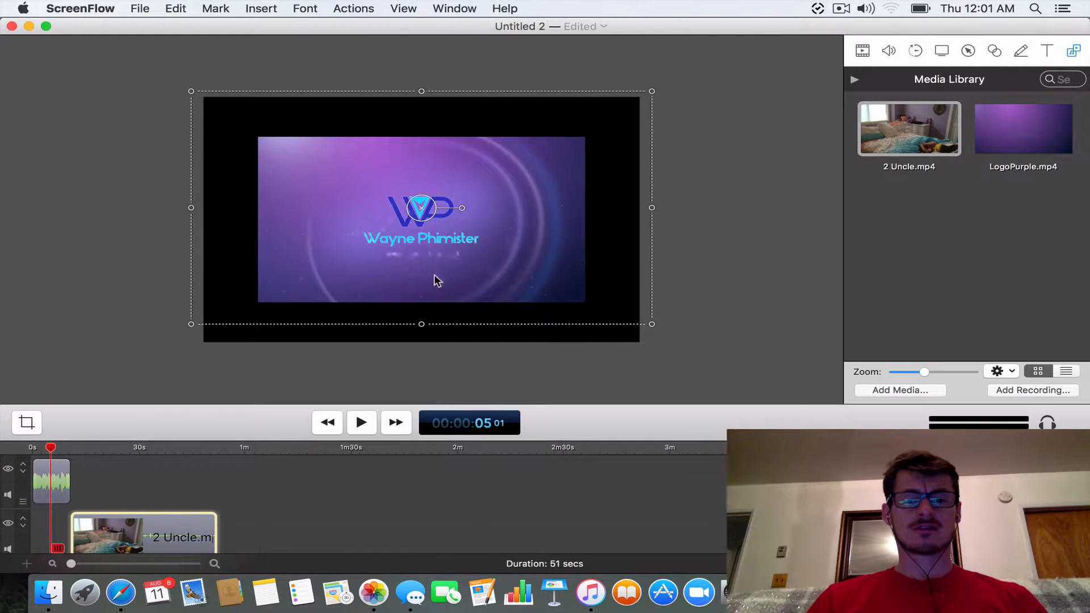
{"action": "left_click_drag", "start_coordinate": [421, 324], "coordinate": [421, 353]}
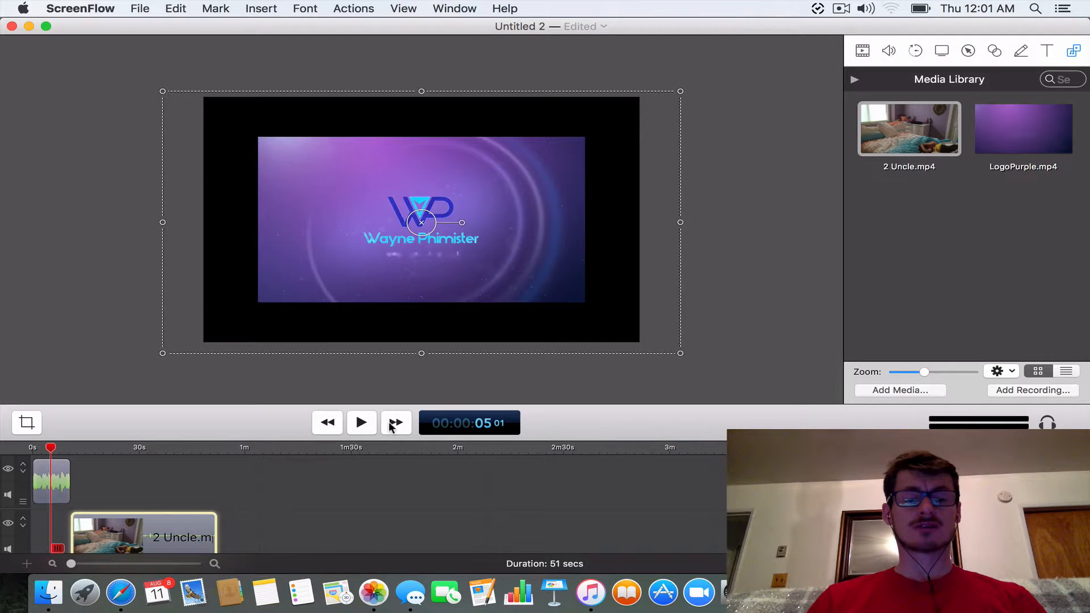
Enlarge and reposition the LogoPurple.mp4 clip so it fills the canvas without black borders.
{"action": "left_click", "coordinate": [361, 423]}
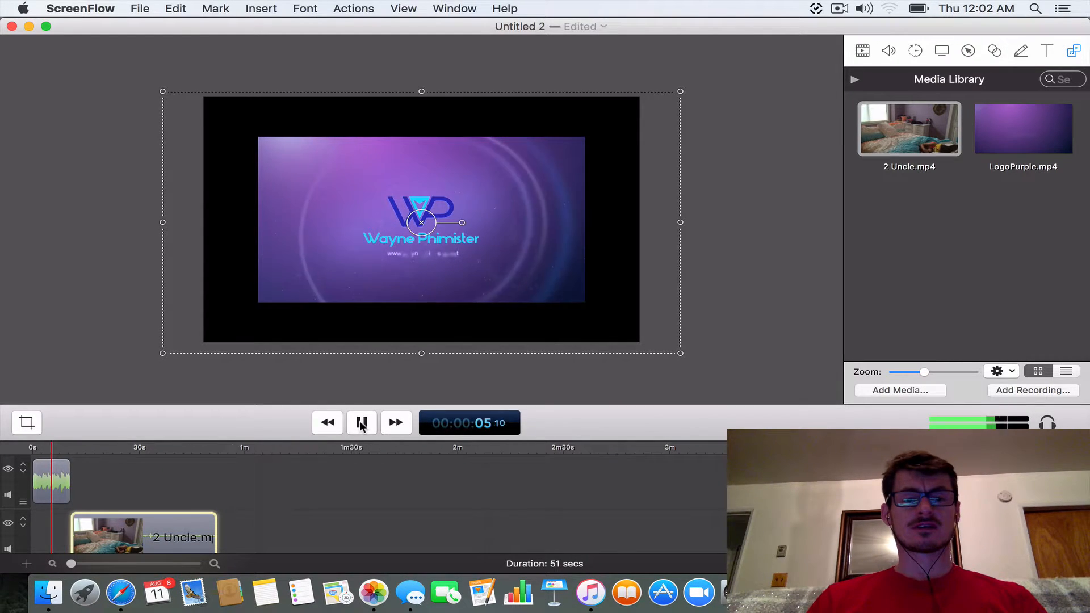
{"action": "left_click", "coordinate": [361, 423]}
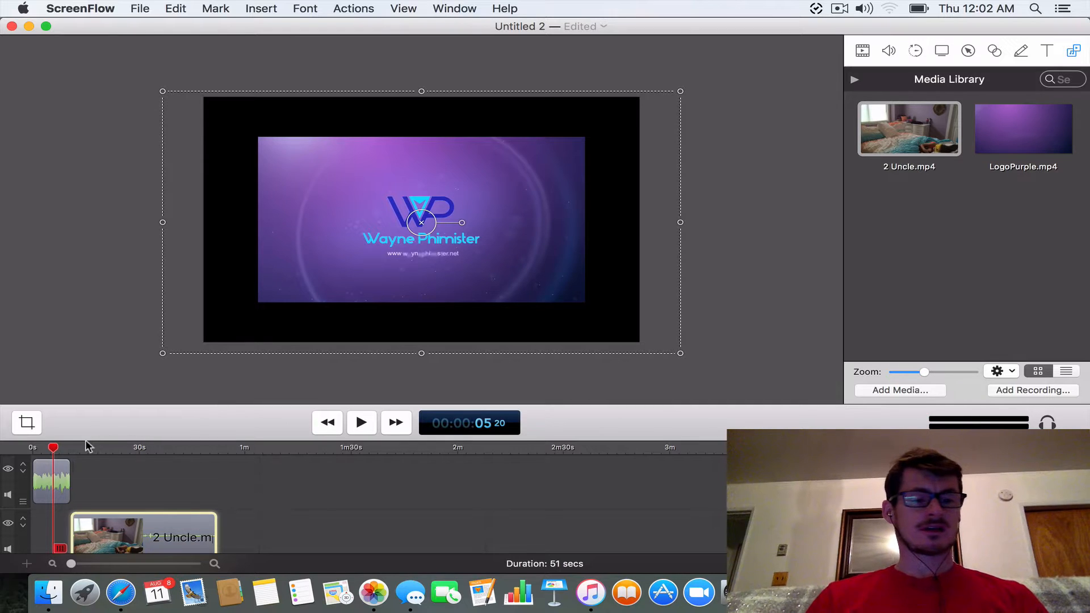
{"action": "left_click", "coordinate": [61, 484]}
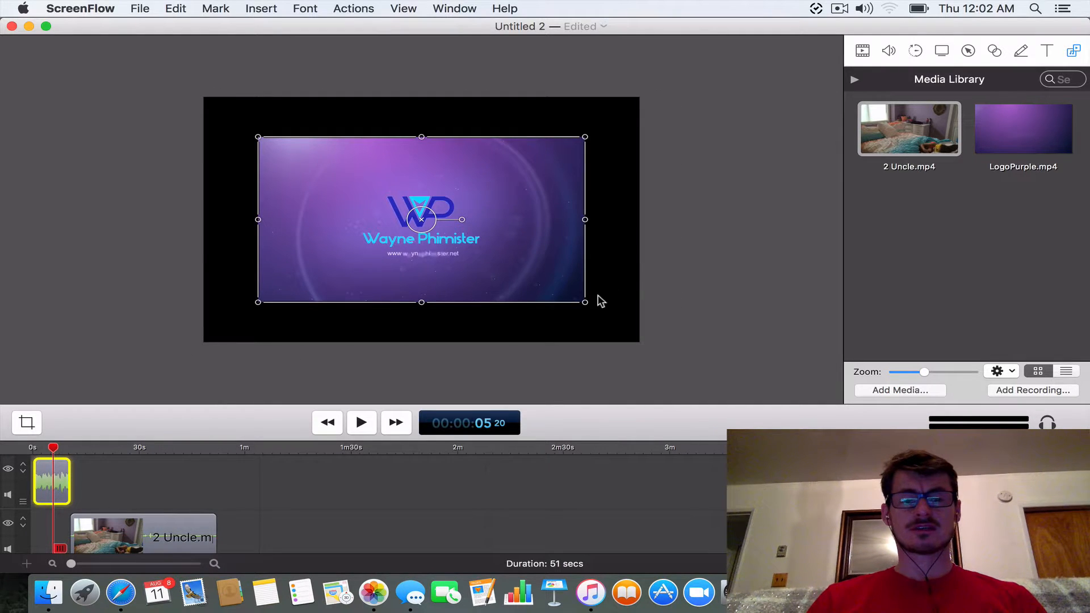
{"action": "left_click_drag", "start_coordinate": [585, 303], "coordinate": [711, 367]}
{"action": "left_click_drag", "start_coordinate": [568, 208], "coordinate": [505, 160]}
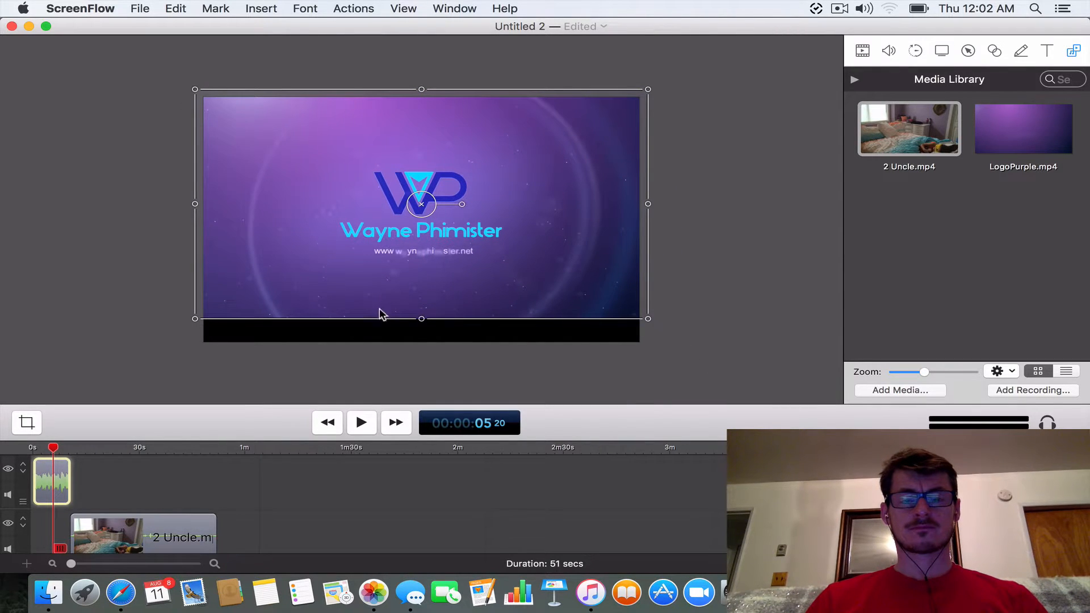
{"action": "left_click", "coordinate": [421, 326]}
{"action": "left_click", "coordinate": [421, 304]}
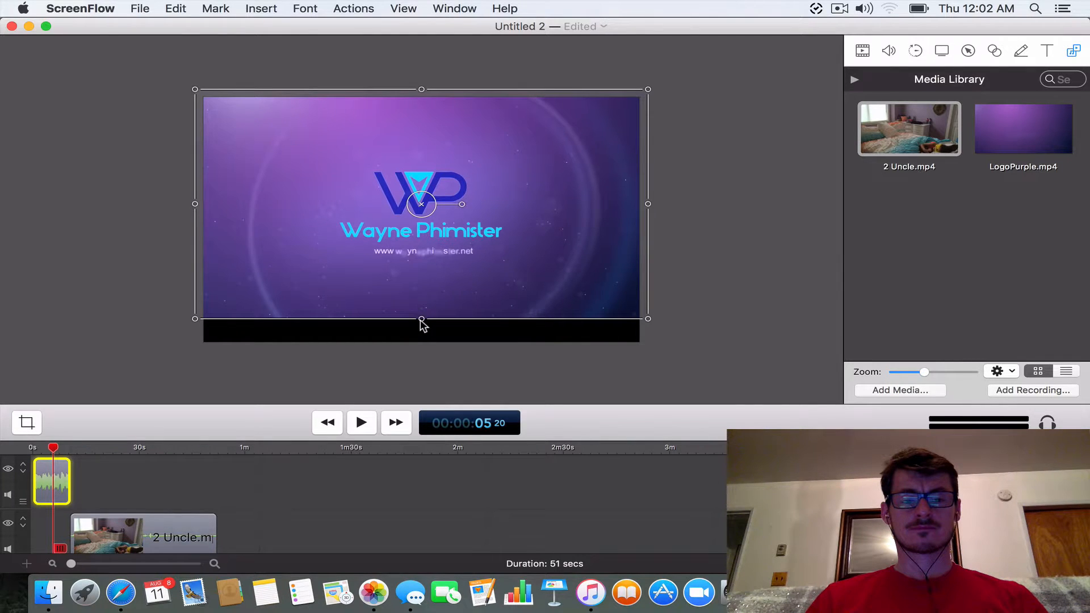
{"action": "left_click_drag", "start_coordinate": [422, 319], "coordinate": [421, 346]}
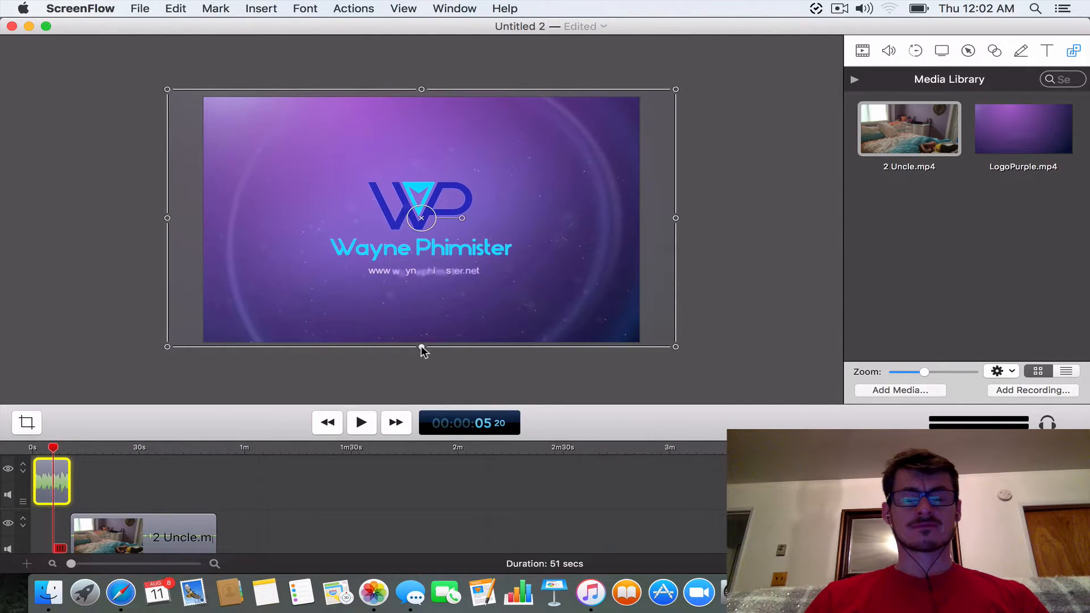
Play past the logo to about 12 seconds, split the 2 Uncle.mp4 clip there, and select the part after the cut.
{"action": "left_click", "coordinate": [370, 421]}
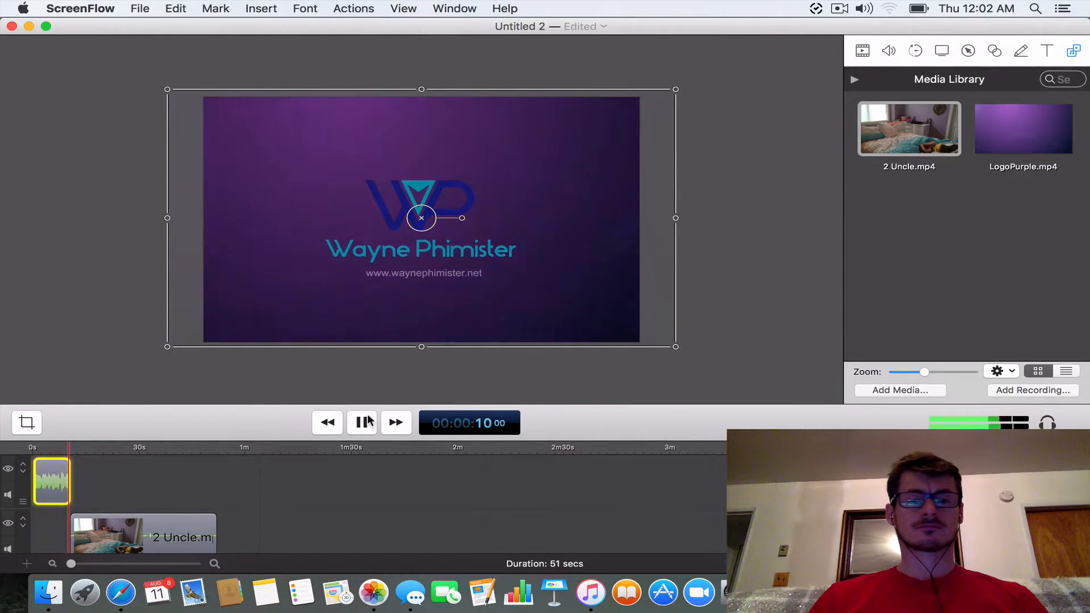
{"action": "left_click", "coordinate": [370, 420]}
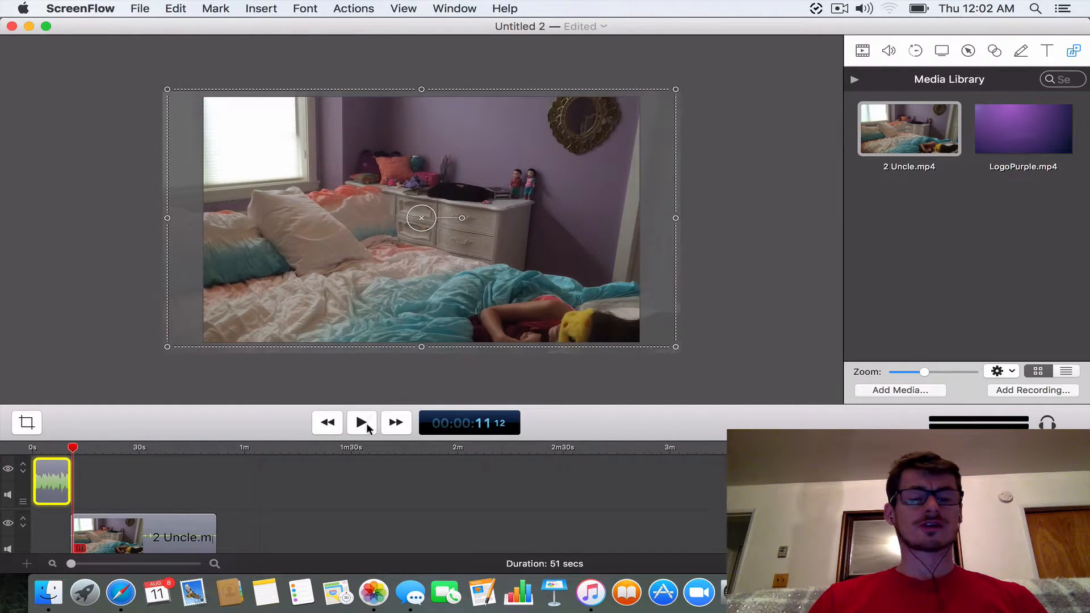
{"action": "left_click", "coordinate": [362, 422]}
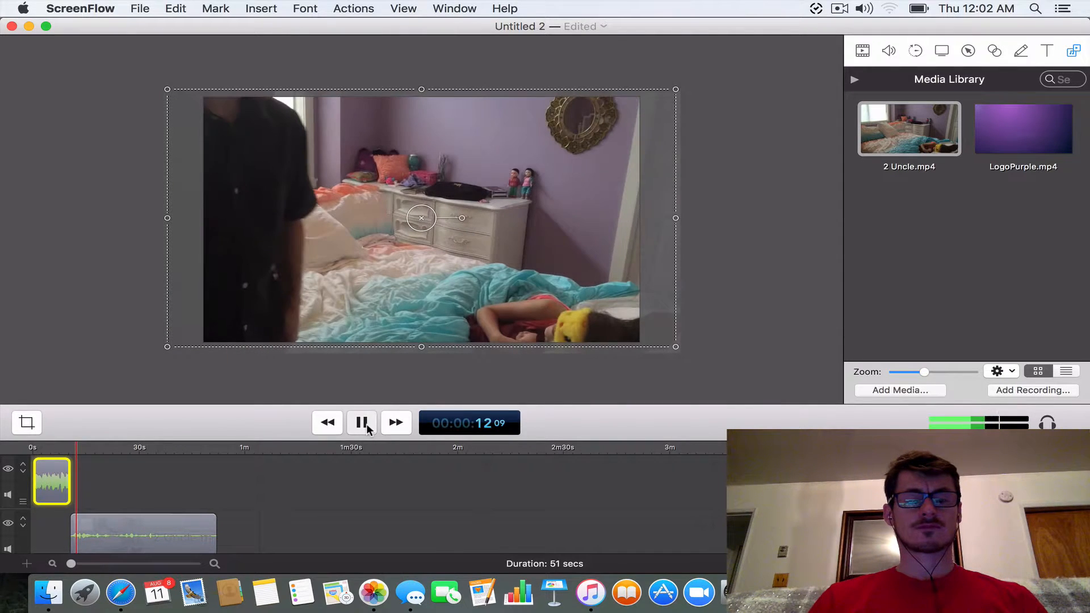
{"action": "left_click", "coordinate": [362, 422]}
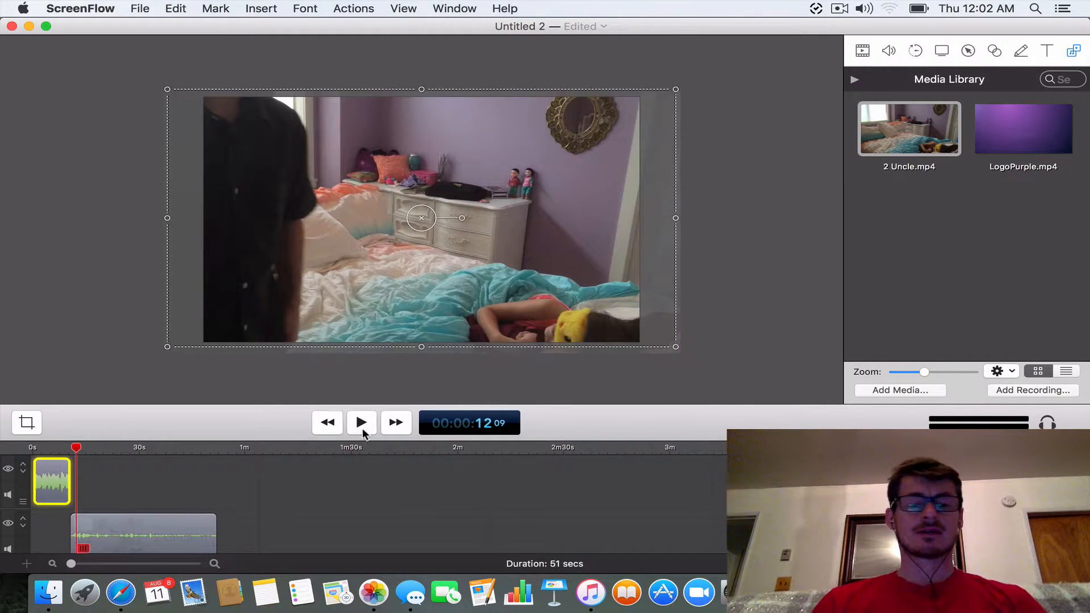
{"action": "right_click", "coordinate": [149, 525]}
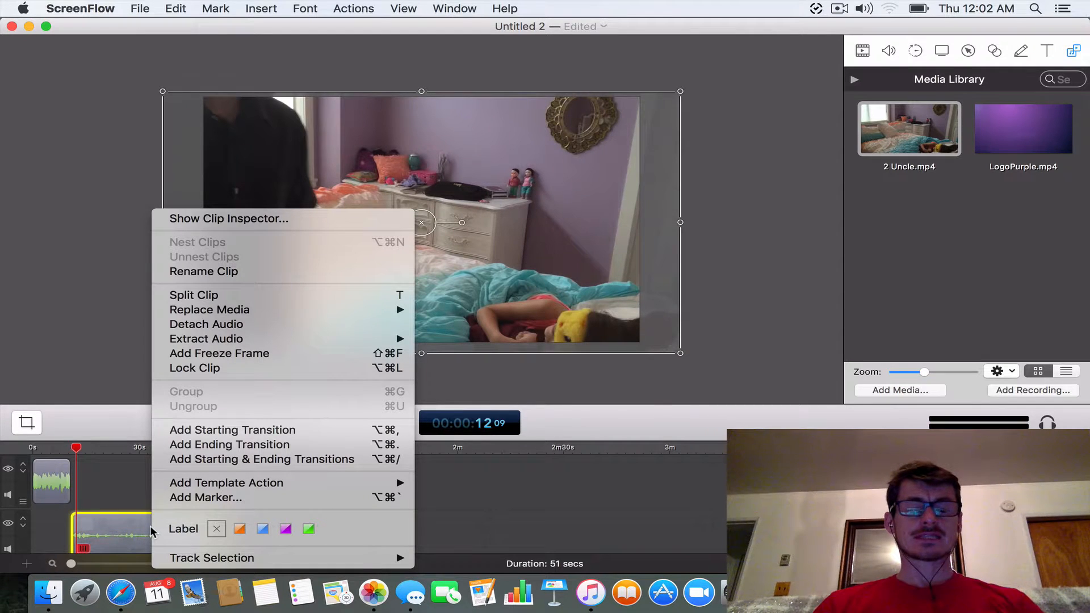
{"action": "left_click", "coordinate": [202, 294]}
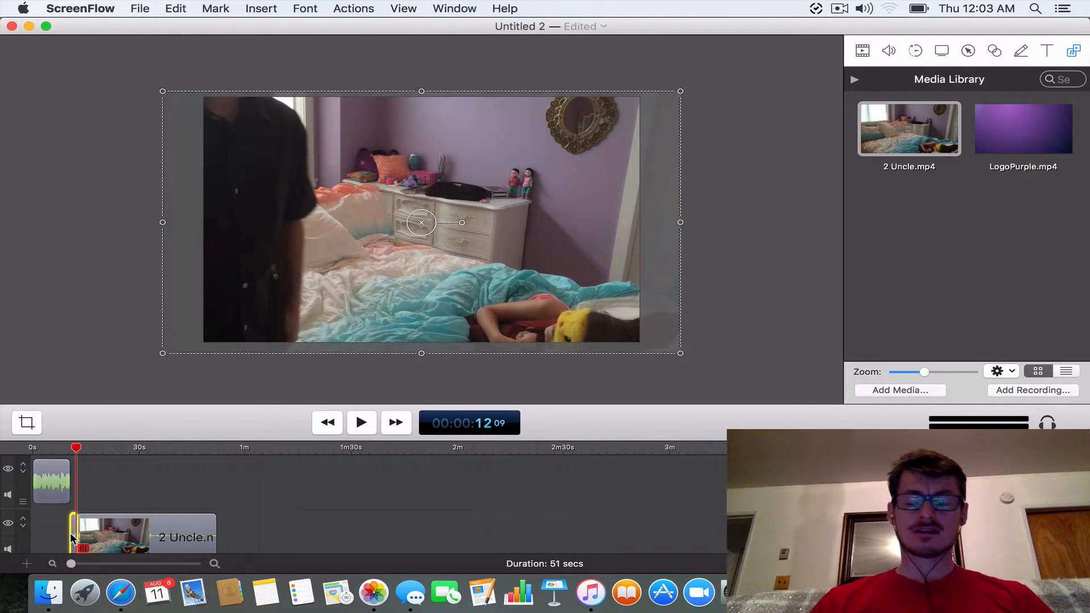
{"action": "left_click", "coordinate": [130, 528]}
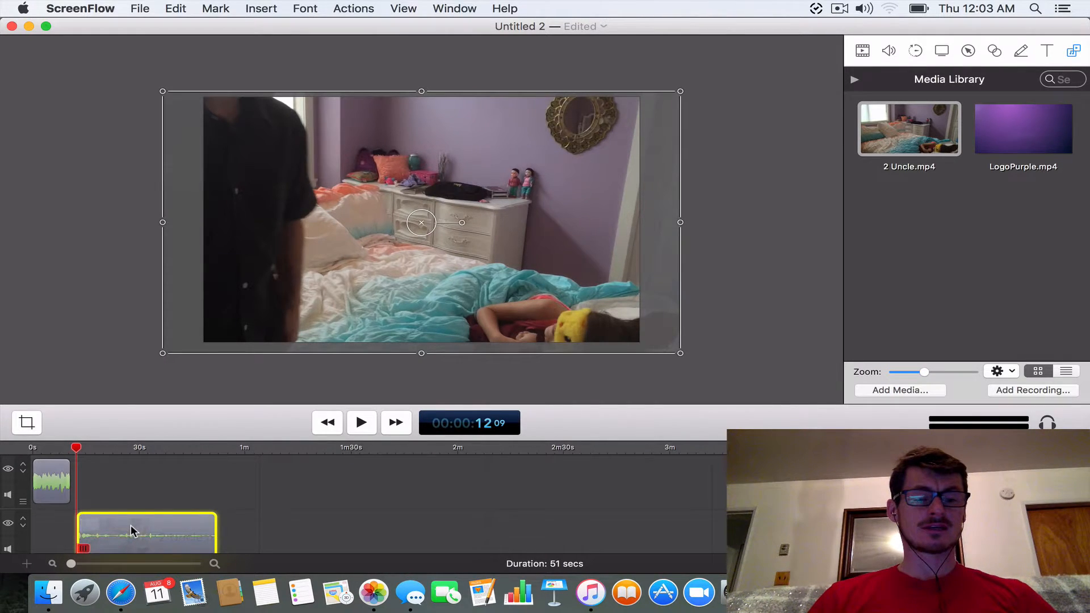
Move the remaining 2 Uncle.mp4 clip up against the end of the logo and split it at about 22 seconds.
{"action": "left_click_drag", "start_coordinate": [131, 524], "coordinate": [125, 525]}
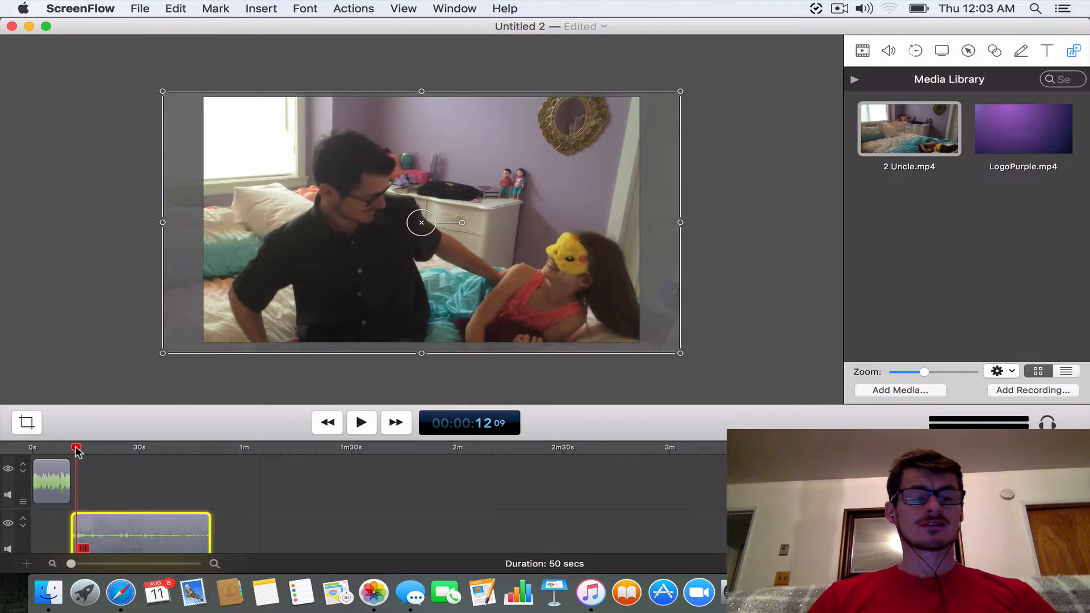
{"action": "left_click_drag", "start_coordinate": [76, 452], "coordinate": [112, 450]}
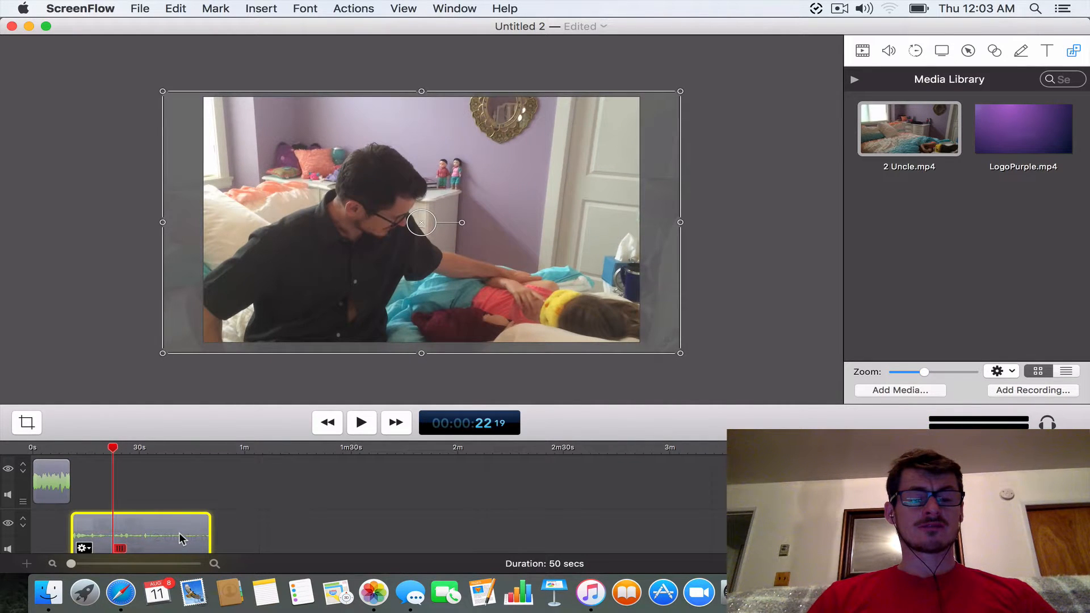
{"action": "right_click", "coordinate": [179, 533]}
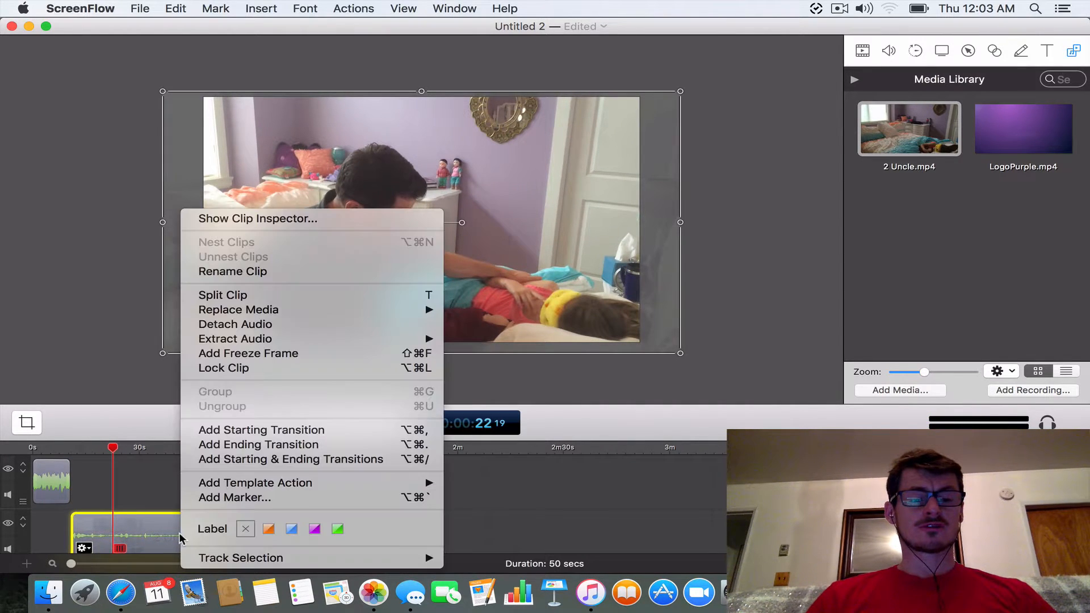
{"action": "left_click", "coordinate": [245, 297]}
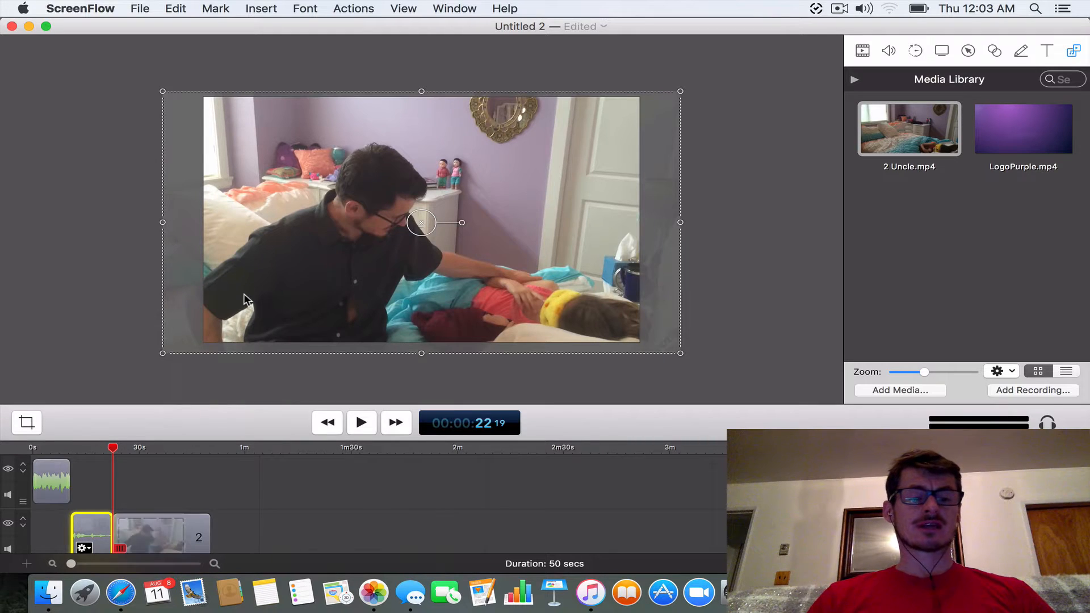
Play on to about 24 seconds and split the second part of the 2 Uncle.mp4 clip there.
{"action": "left_click", "coordinate": [361, 423]}
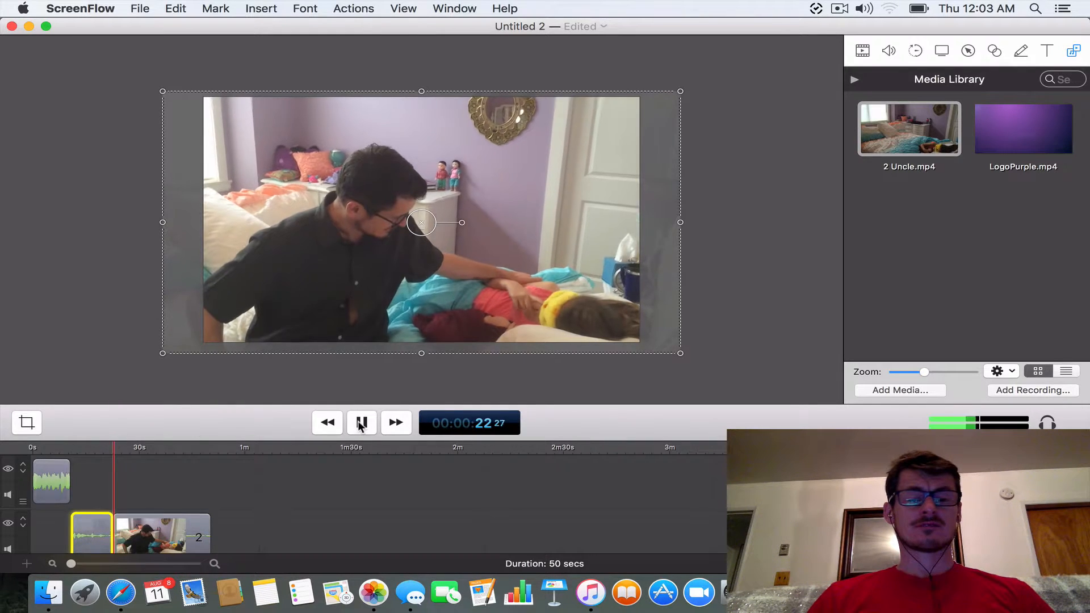
{"action": "left_click", "coordinate": [361, 423]}
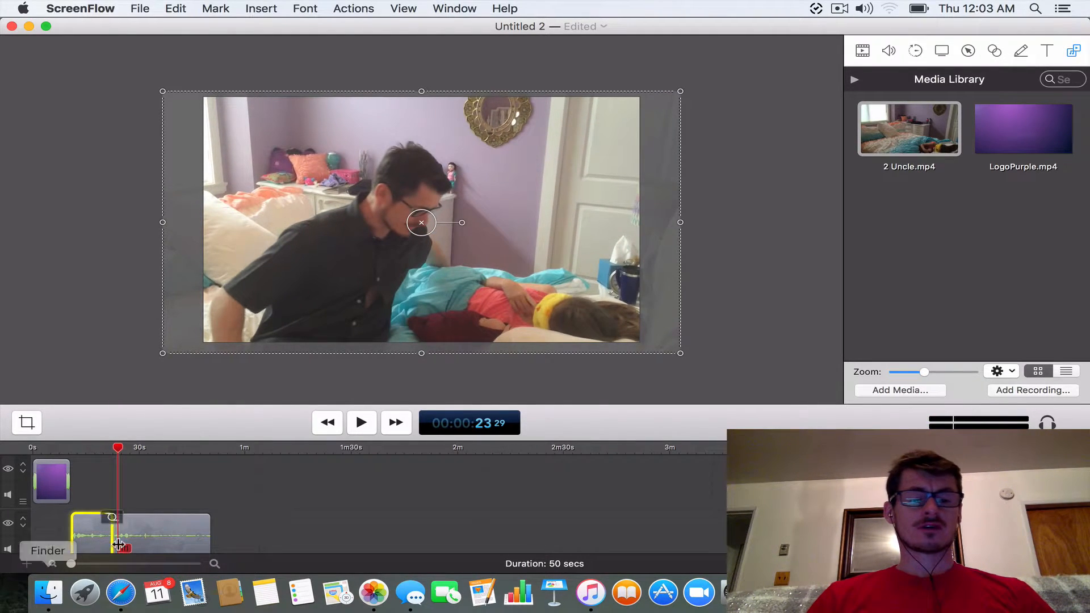
{"action": "right_click", "coordinate": [148, 524]}
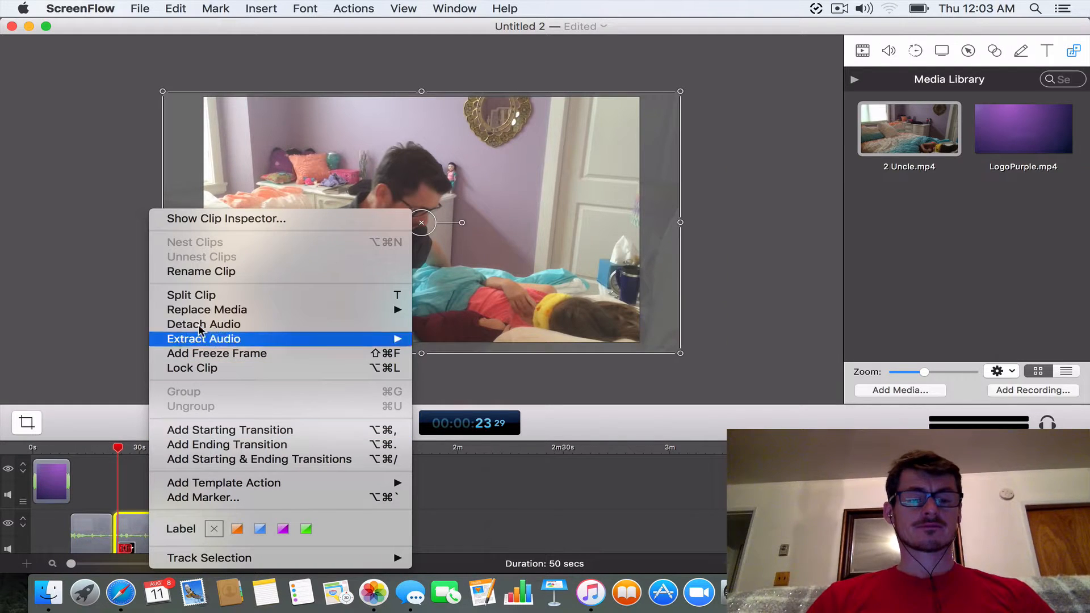
{"action": "left_click", "coordinate": [209, 295]}
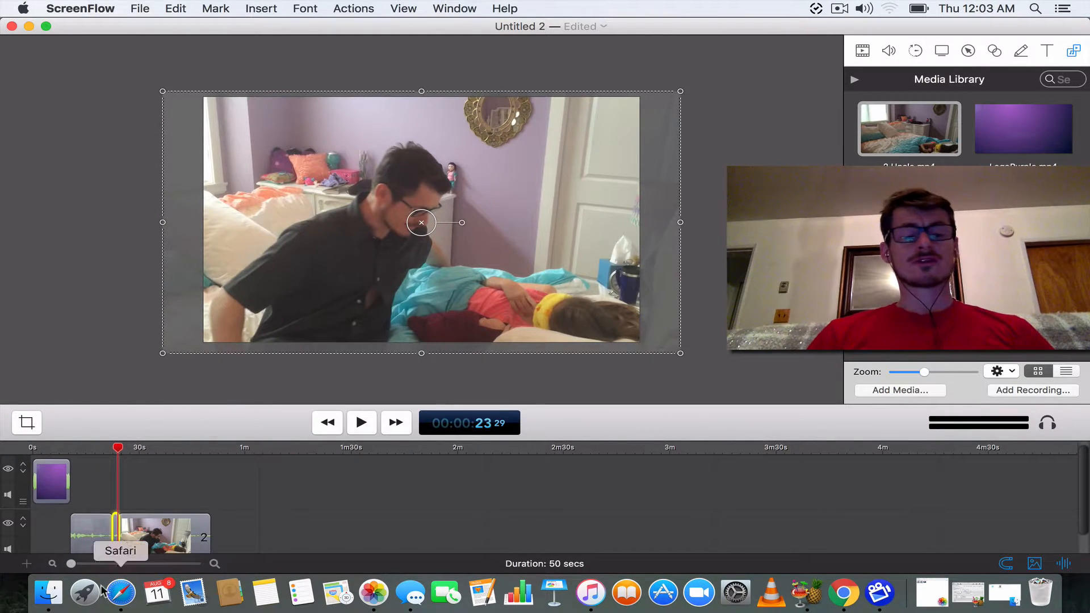
Delete the short middle section of 2 Uncle.mp4 and move the last part up against the first to close the gap.
{"action": "left_click", "coordinate": [70, 567]}
{"action": "left_click_drag", "start_coordinate": [70, 566], "coordinate": [113, 566]}
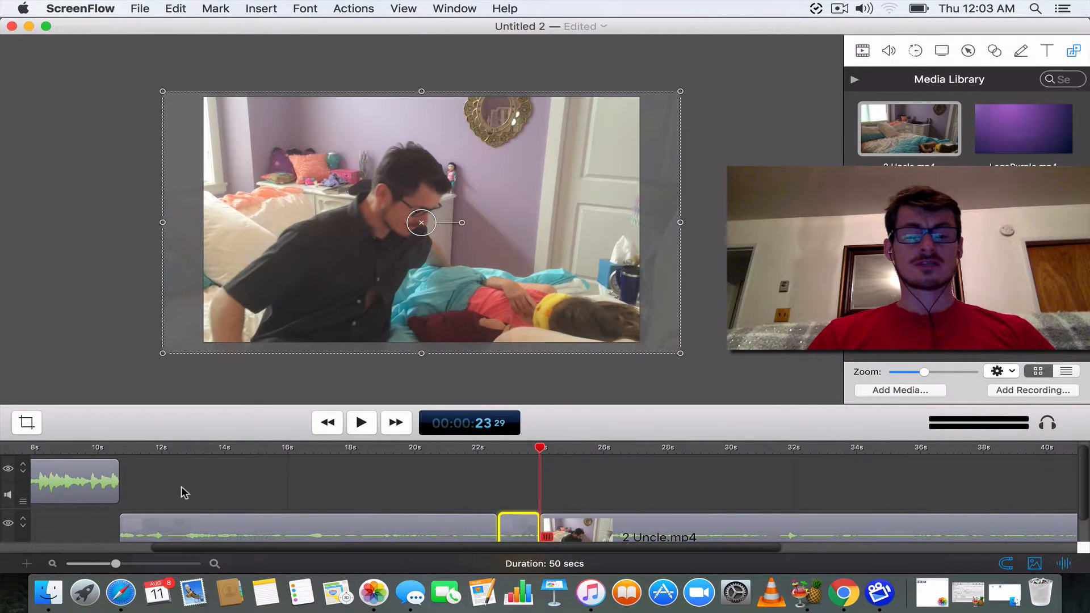
{"action": "scroll", "coordinate": [185, 494], "scroll_direction": "down", "scroll_amount": 2}
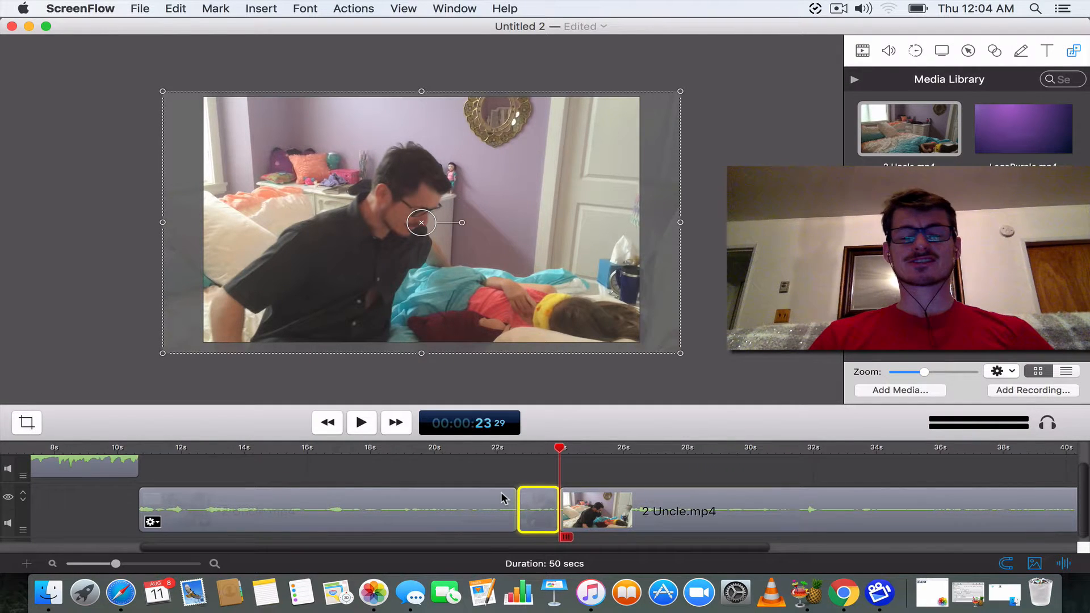
{"action": "key", "text": "Delete"}
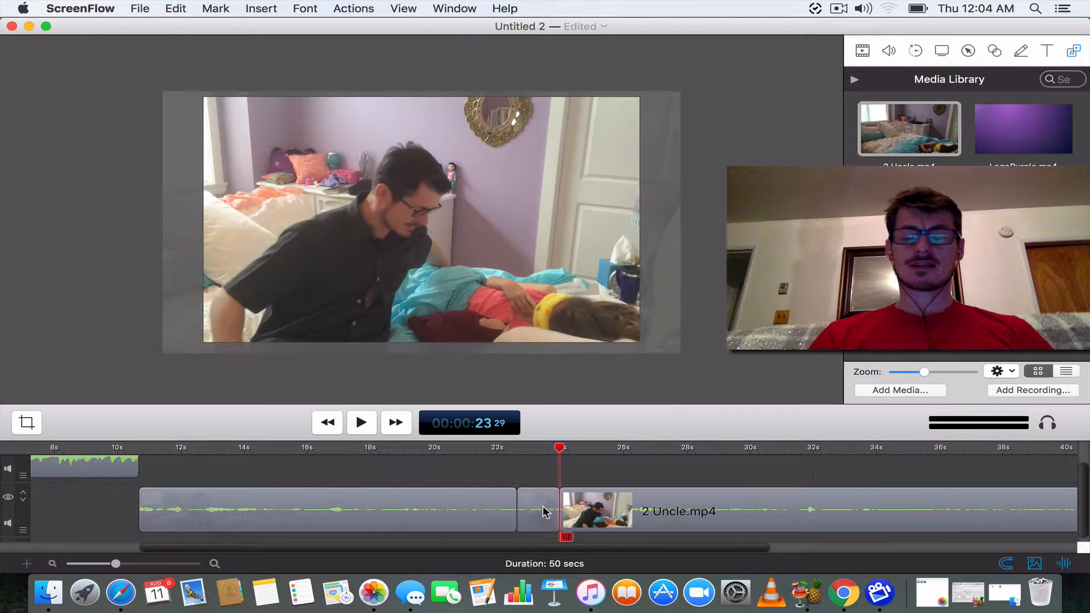
{"action": "left_click", "coordinate": [573, 499]}
{"action": "left_click_drag", "start_coordinate": [573, 499], "coordinate": [539, 489]}
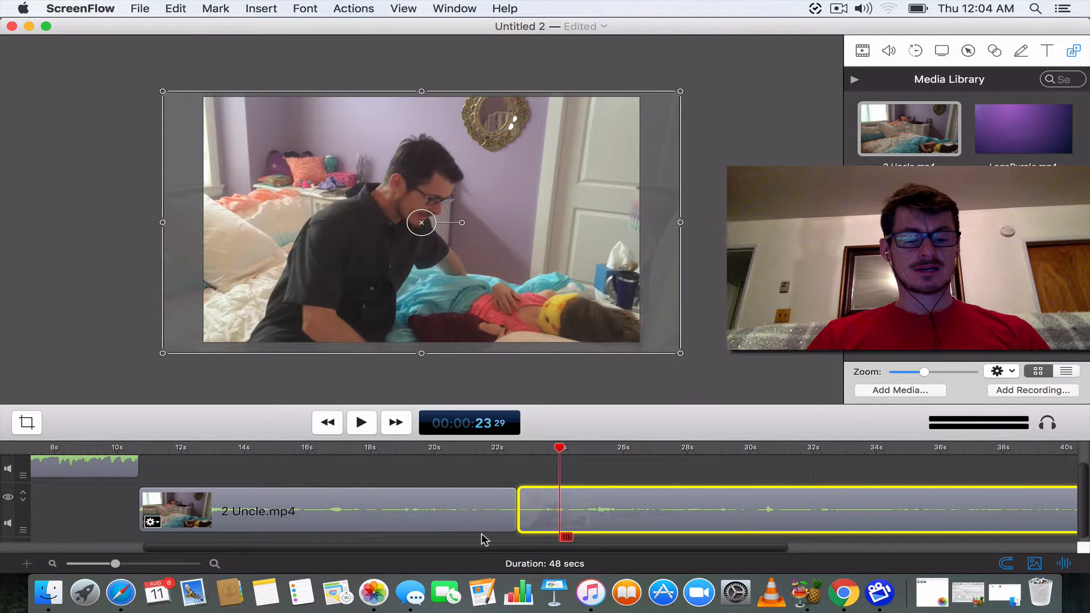
Add a starting transition to the second 2 Uncle.mp4 clip.
{"action": "key", "text": "super+minus"}
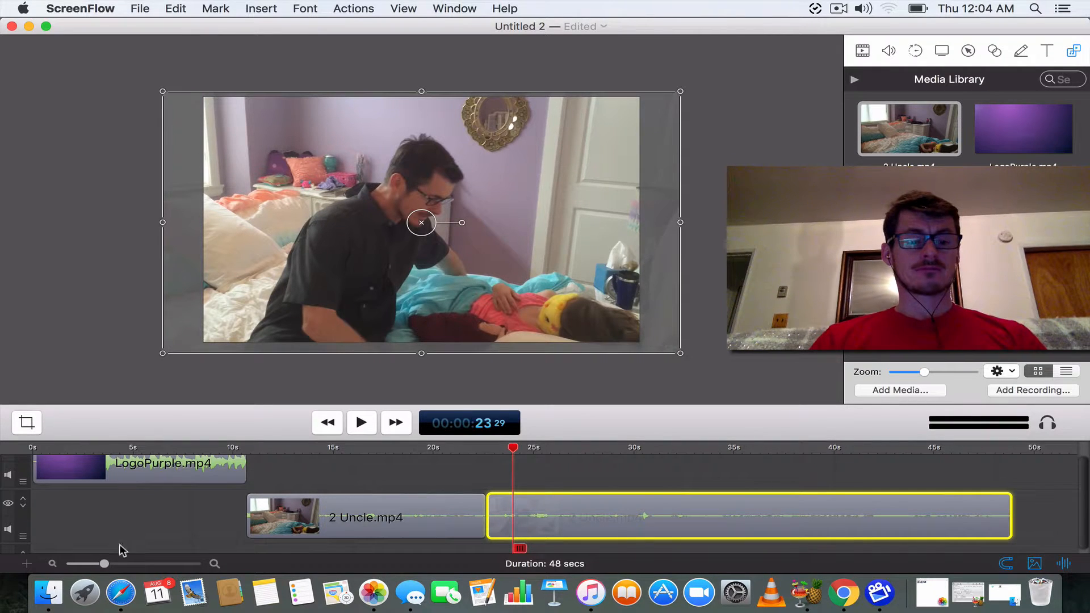
{"action": "left_click_drag", "start_coordinate": [104, 564], "coordinate": [75, 565]}
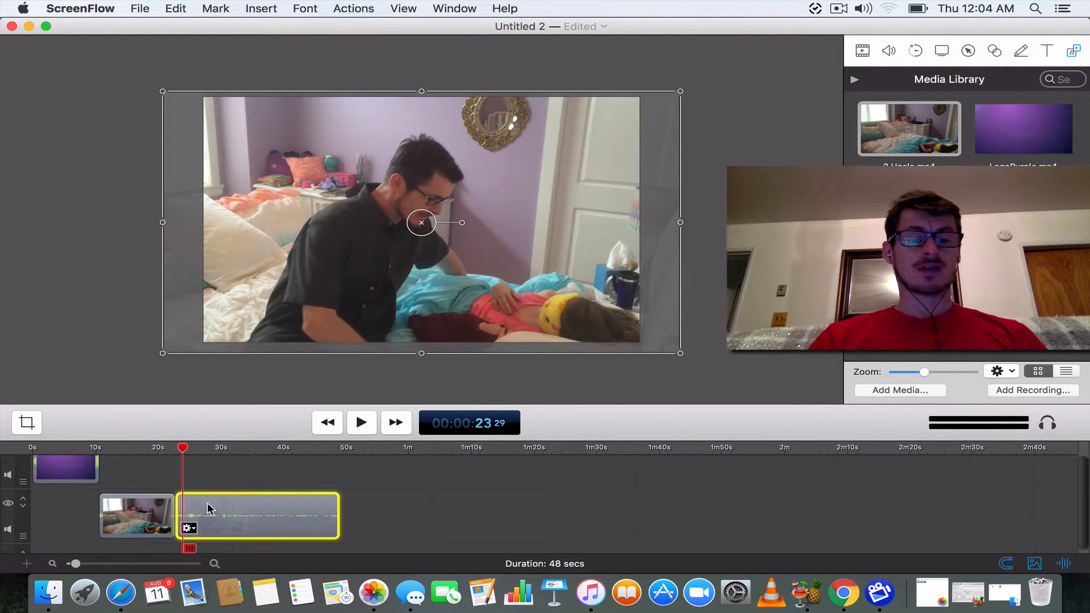
{"action": "left_click_drag", "start_coordinate": [182, 450], "coordinate": [229, 448]}
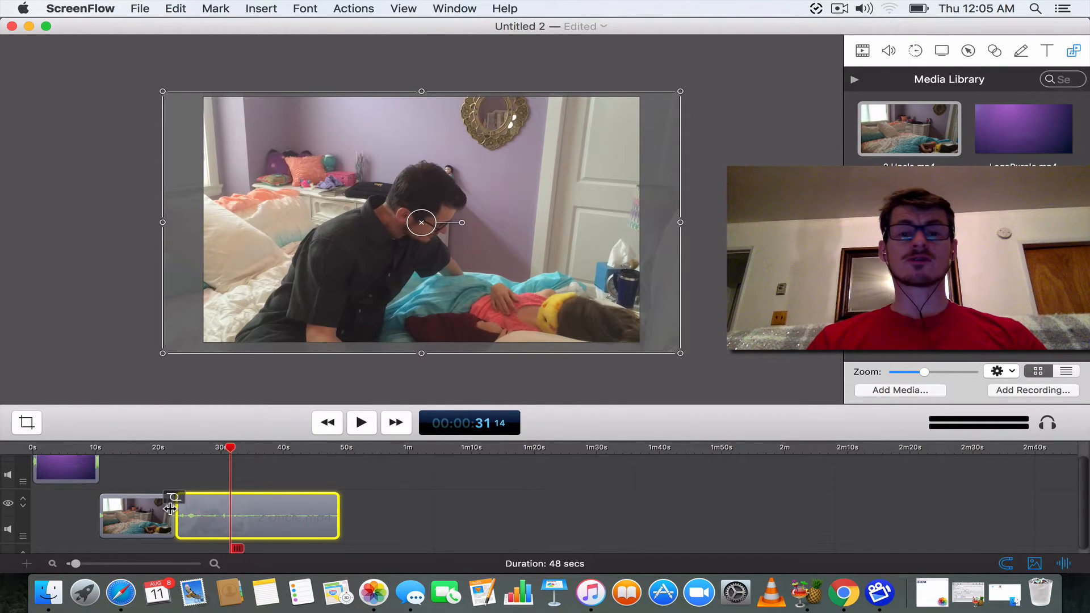
{"action": "right_click", "coordinate": [205, 512]}
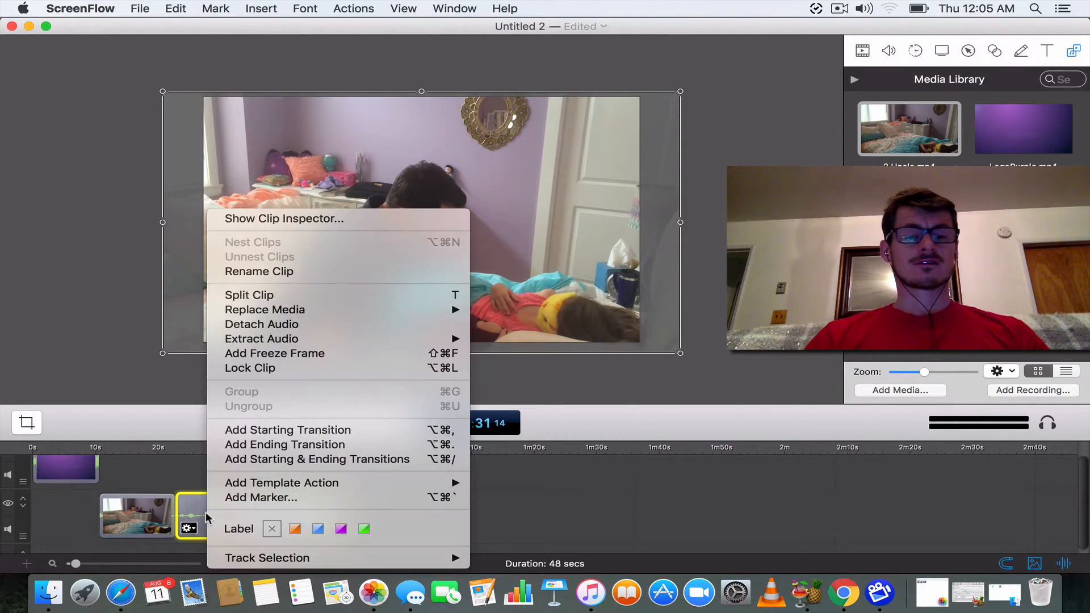
{"action": "left_click", "coordinate": [251, 433]}
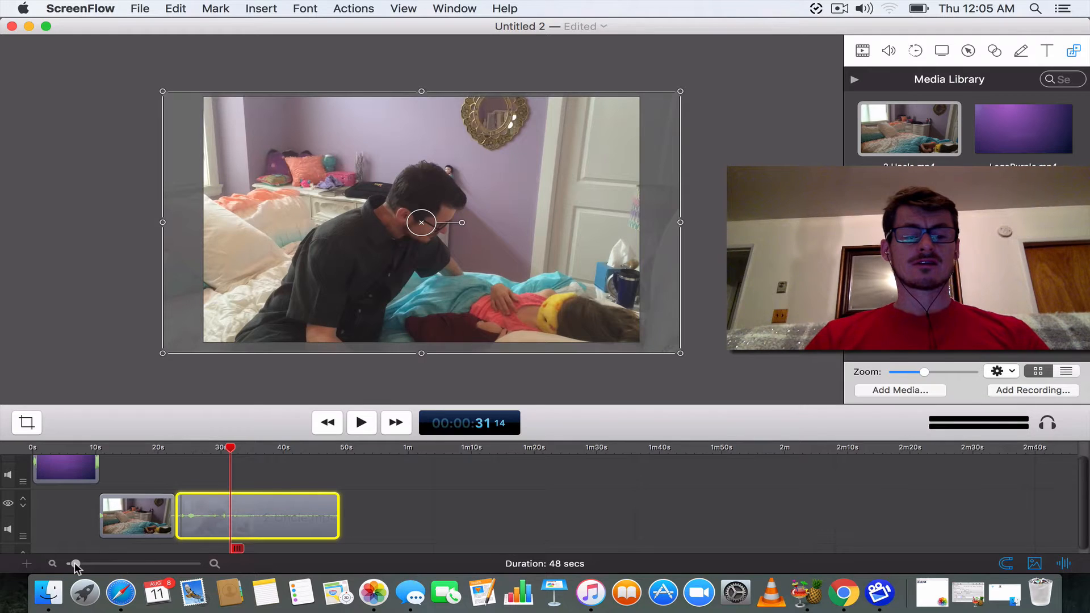
Change the second 2 Uncle.mp4 clip's starting transition to Cube and play back across the cut to preview it.
{"action": "left_click_drag", "start_coordinate": [76, 566], "coordinate": [106, 564]}
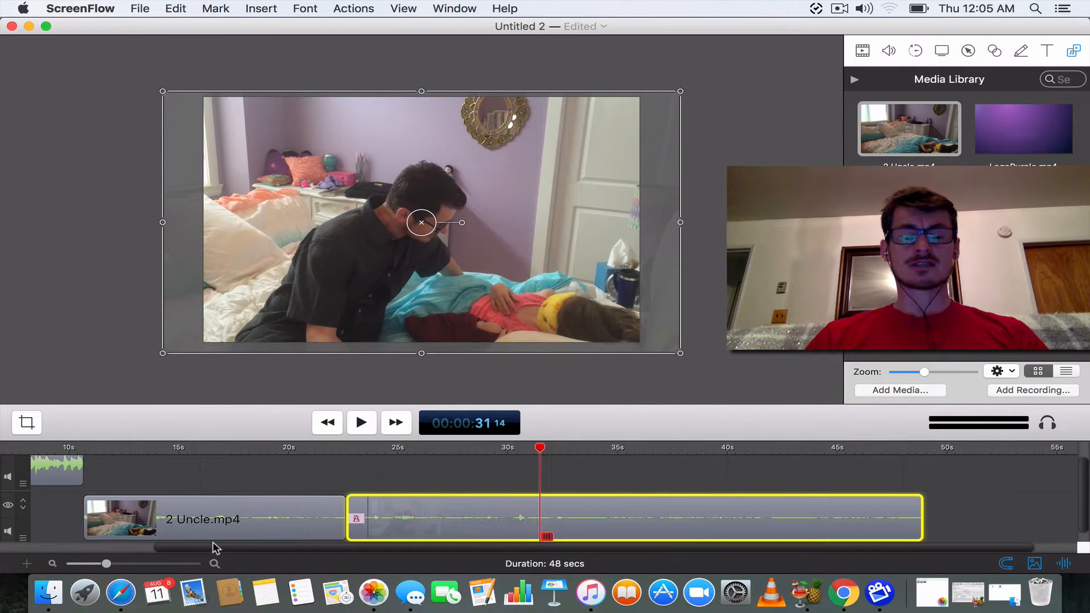
{"action": "mouse_move", "coordinate": [351, 525]}
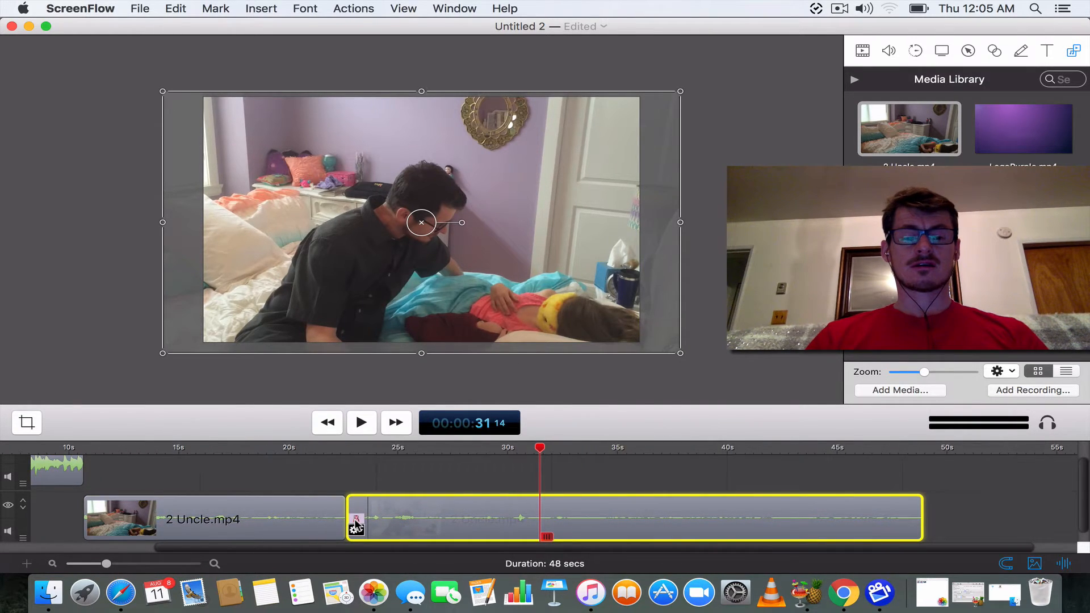
{"action": "double_click", "coordinate": [356, 522]}
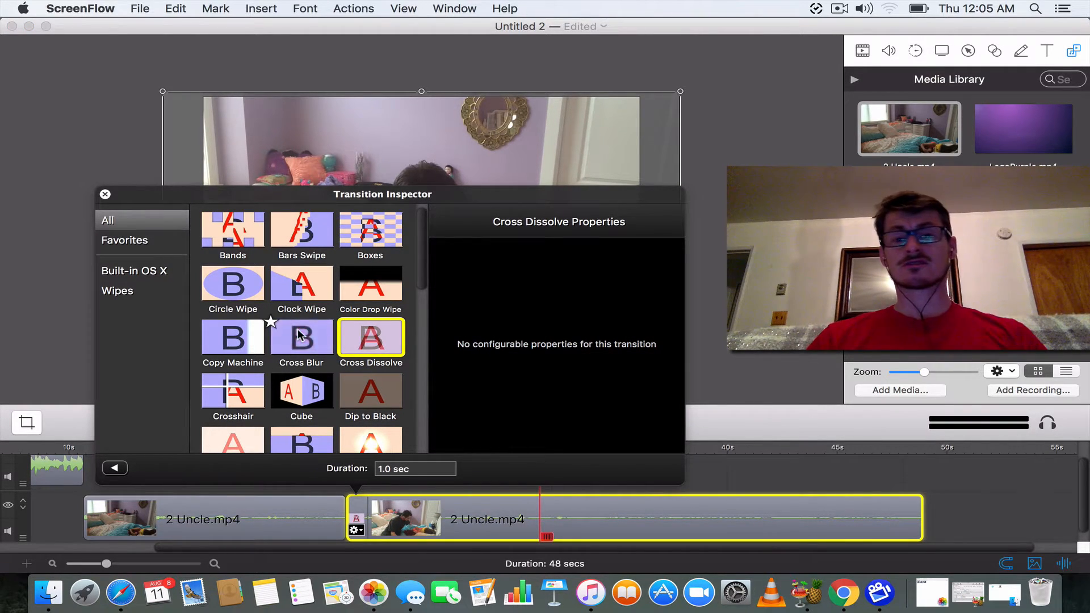
{"action": "scroll", "coordinate": [297, 328], "scroll_direction": "down", "scroll_amount": 3}
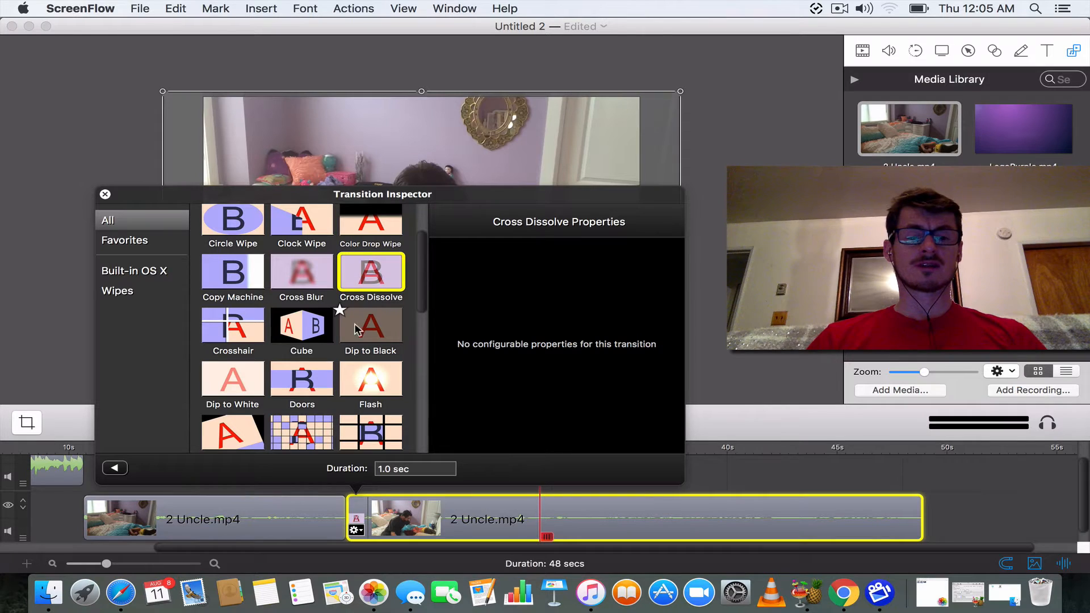
{"action": "left_click", "coordinate": [302, 327]}
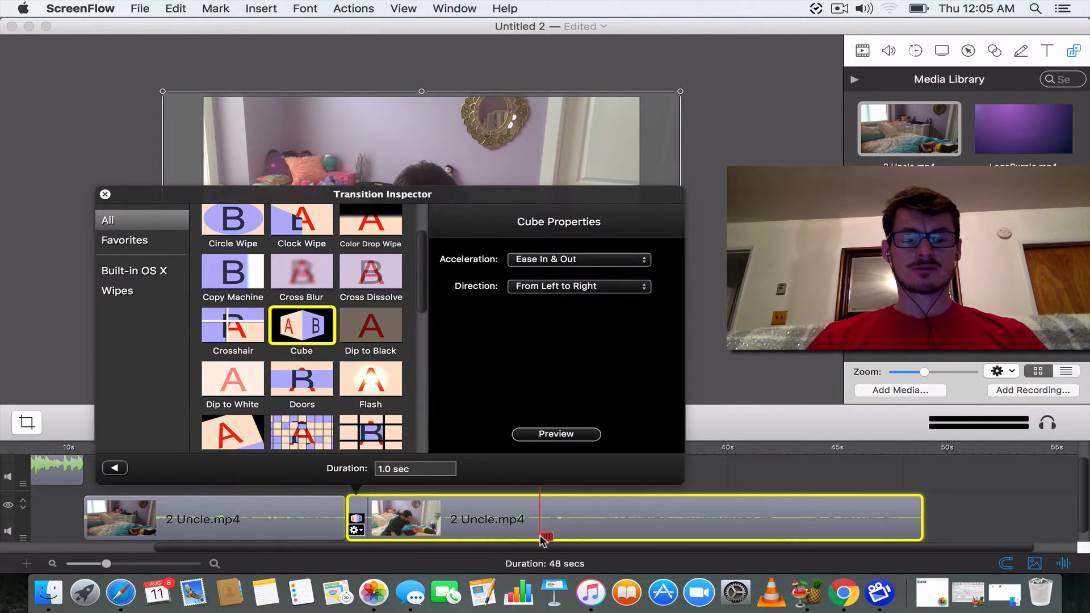
{"action": "left_click", "coordinate": [105, 194]}
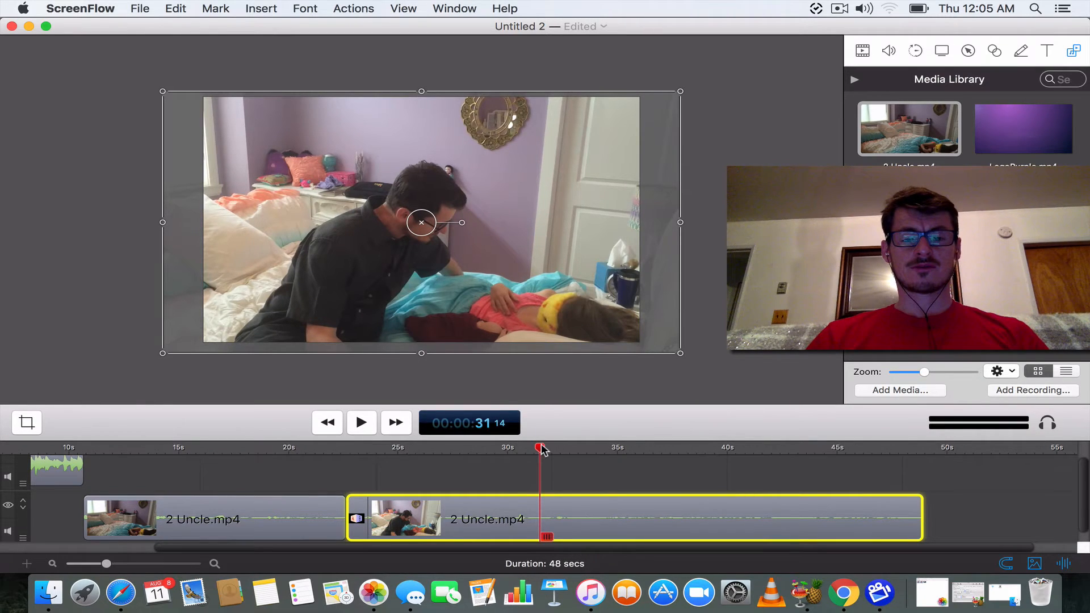
{"action": "left_click_drag", "start_coordinate": [540, 446], "coordinate": [295, 434]}
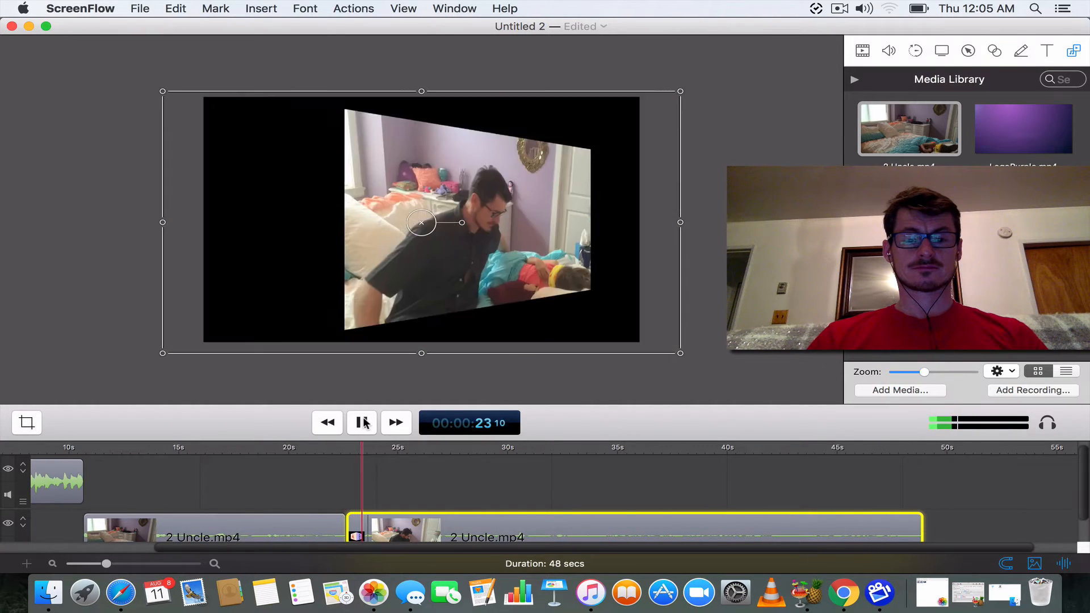
{"action": "left_click", "coordinate": [363, 422]}
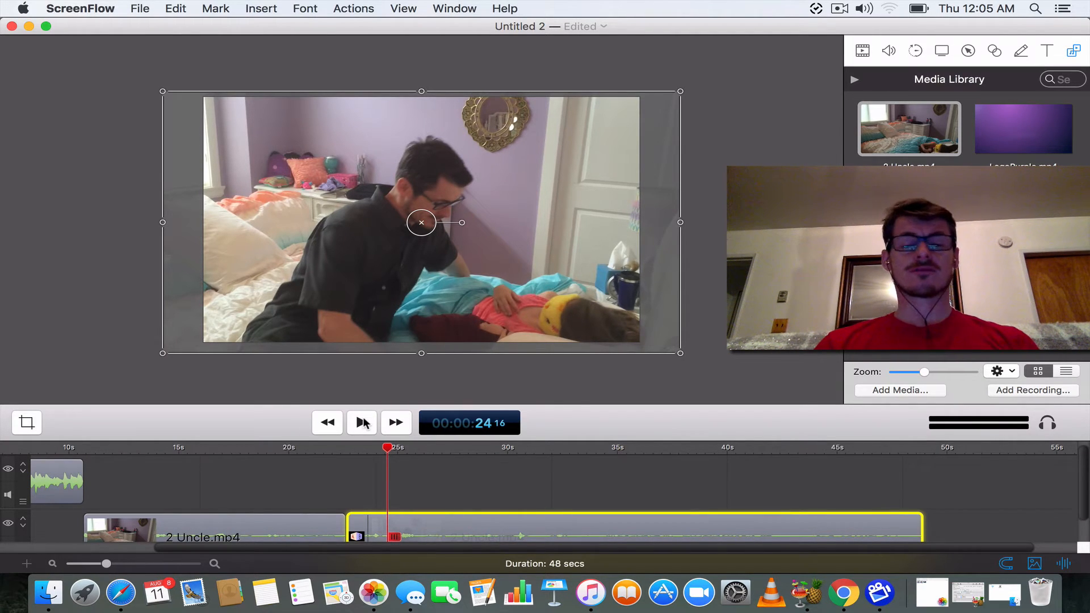
Set the starting transition at the cut to Cross Dissolve and preview it from about 21 seconds.
{"action": "left_click", "coordinate": [356, 526]}
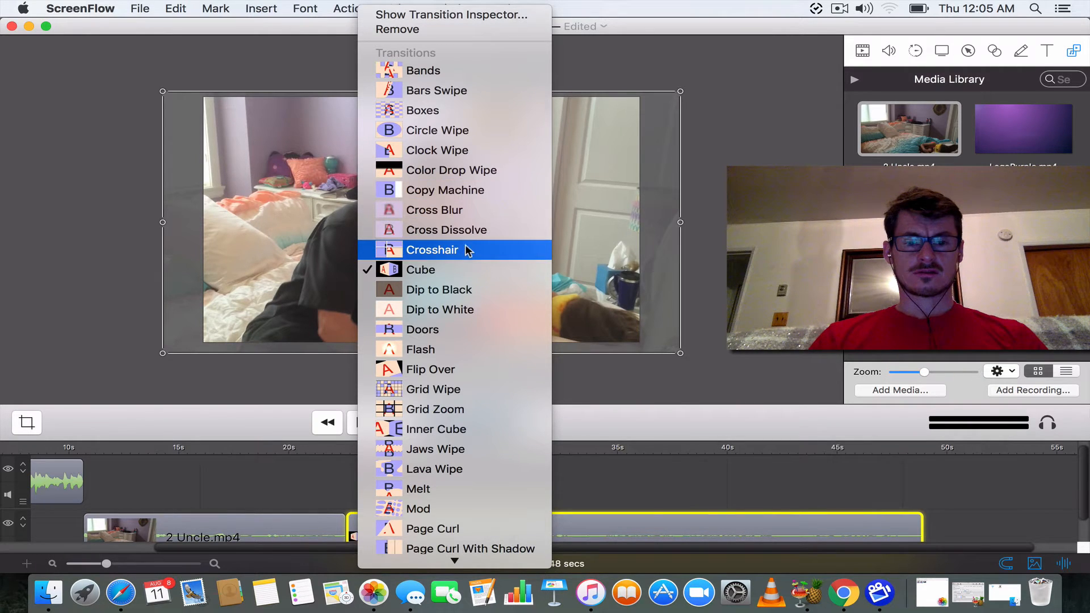
{"action": "left_click", "coordinate": [466, 231]}
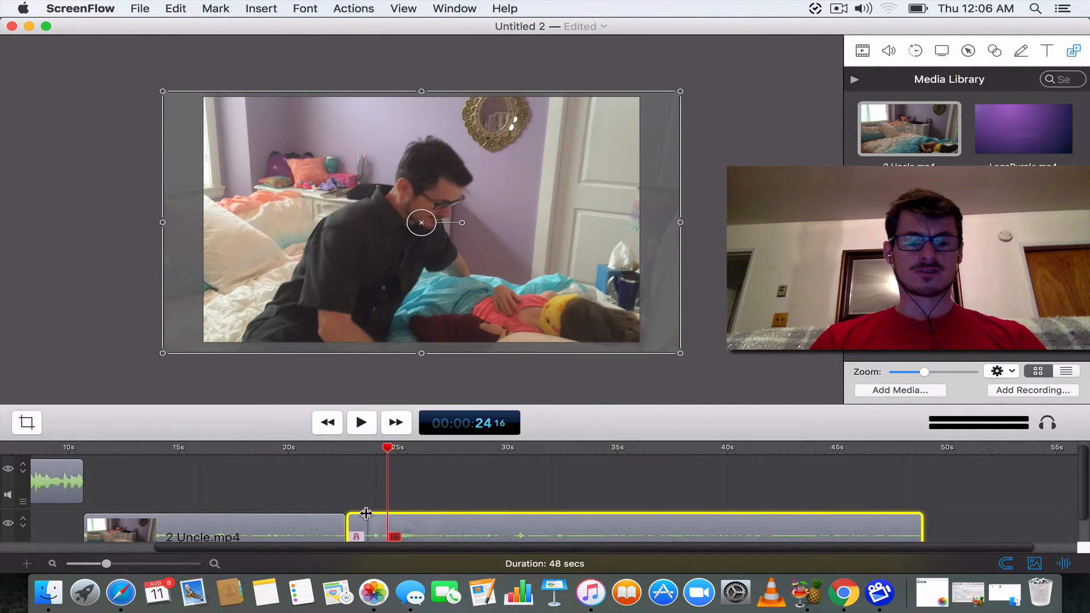
{"action": "left_click_drag", "start_coordinate": [390, 447], "coordinate": [324, 459]}
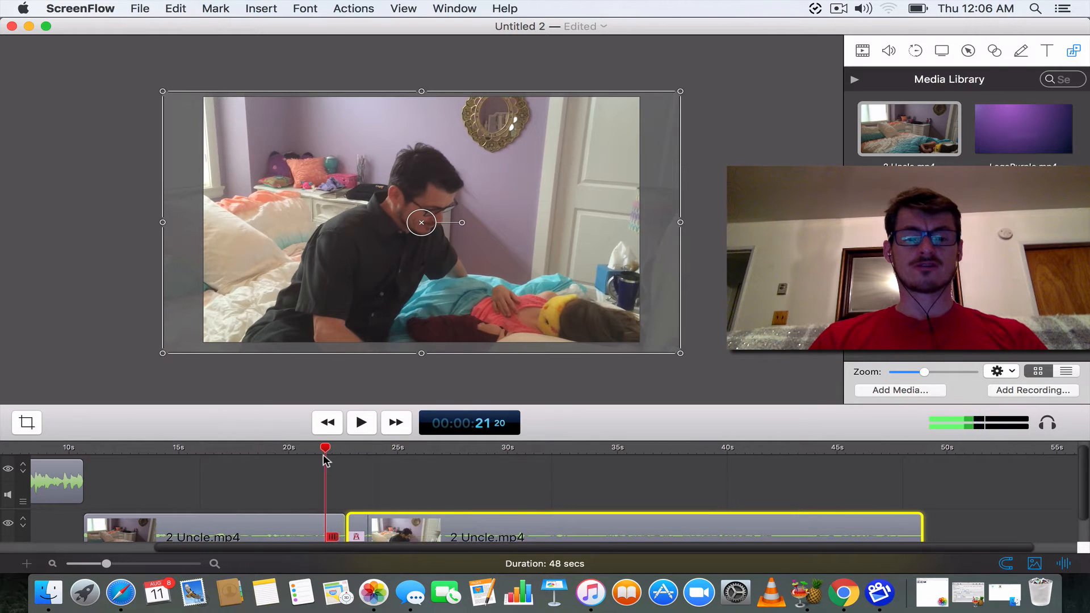
{"action": "left_click", "coordinate": [362, 423]}
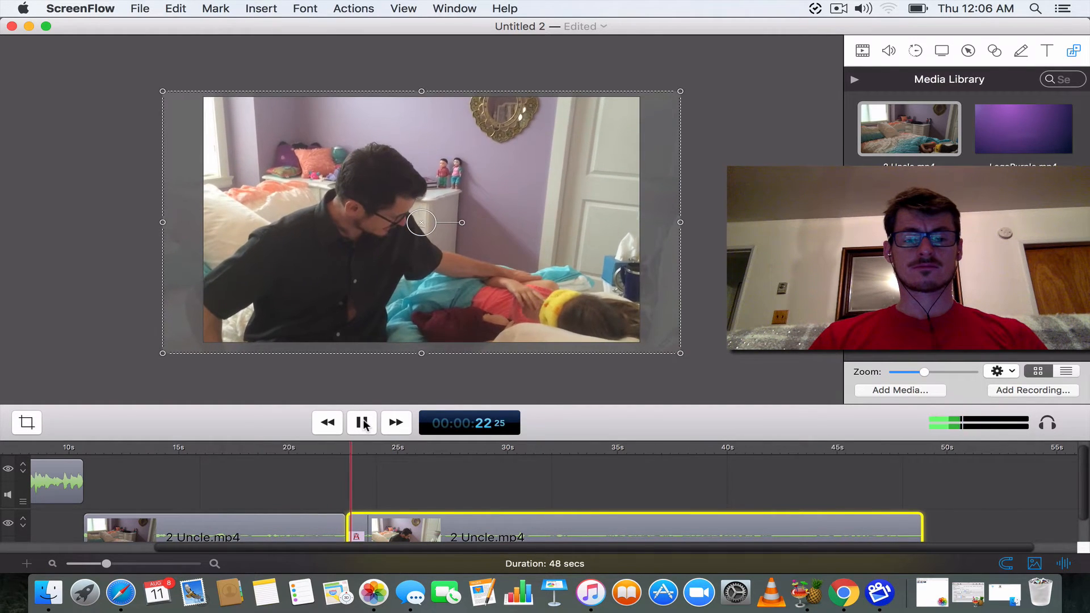
{"action": "left_click", "coordinate": [362, 423]}
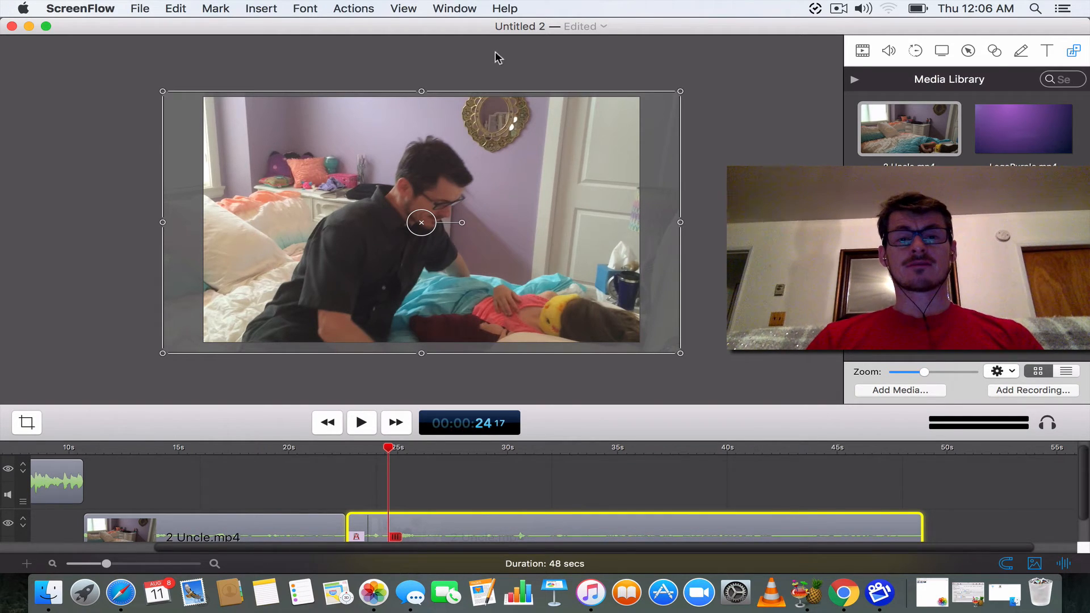
Try to visit the ScreenFlow website, close its browser page, and return to the ScreenFlow project.
{"action": "left_click", "coordinate": [505, 9]}
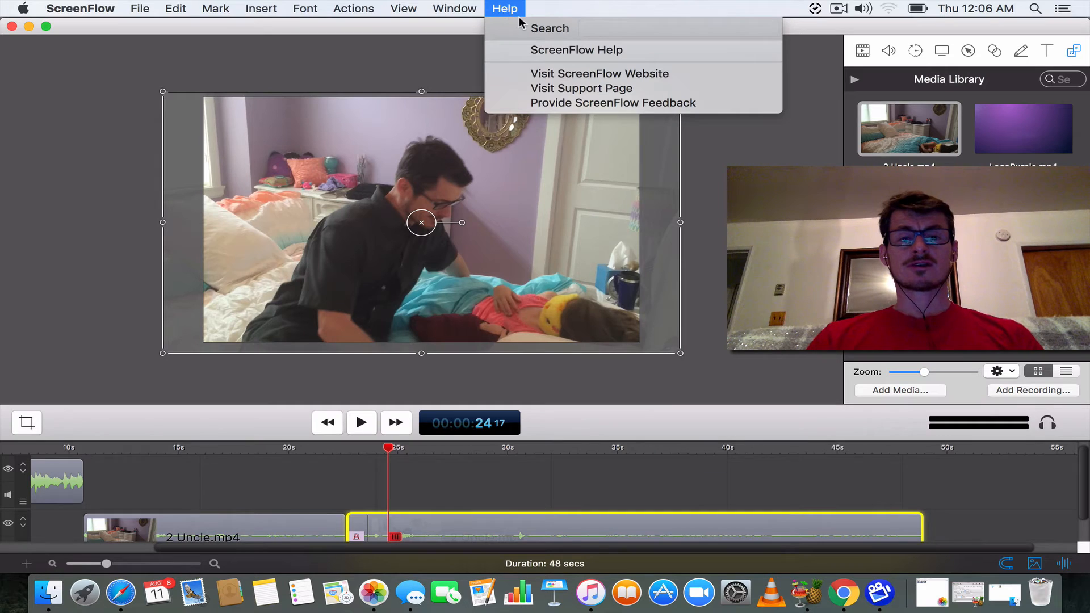
{"action": "left_click", "coordinate": [564, 76]}
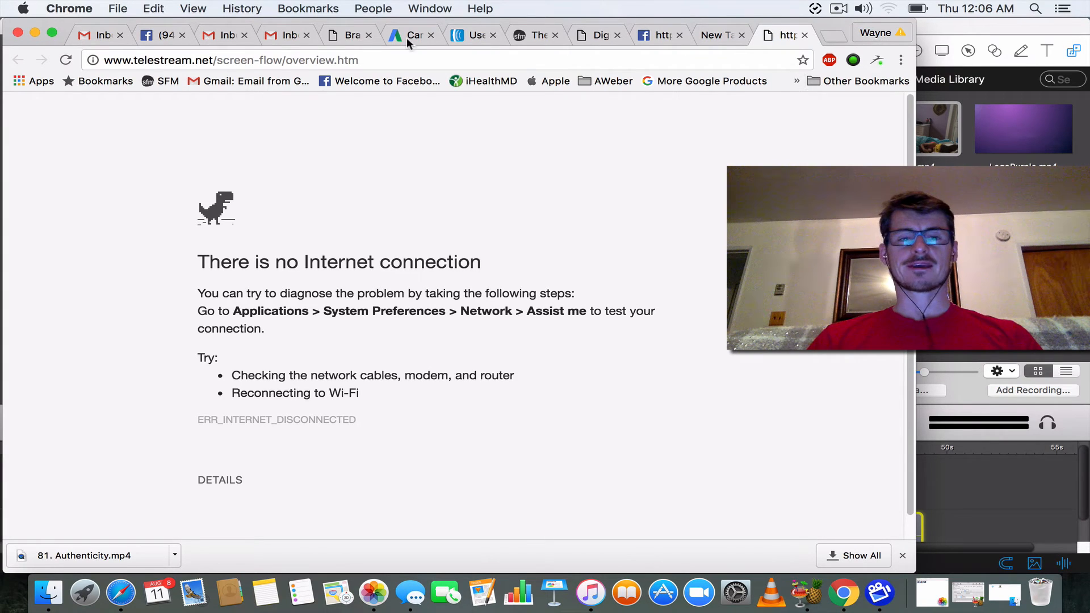
{"action": "left_click", "coordinate": [804, 36]}
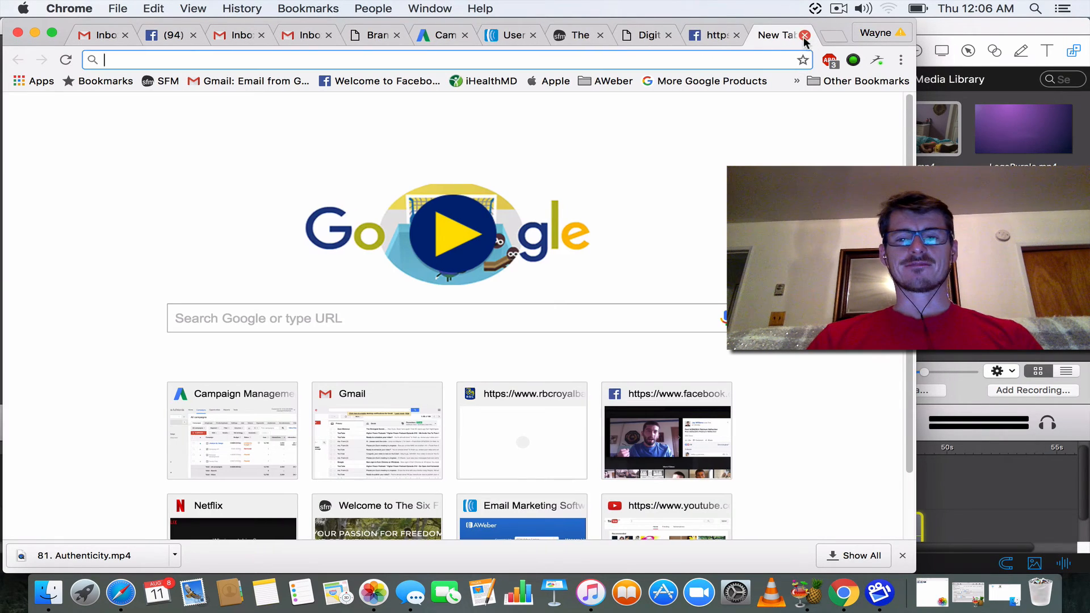
{"action": "left_click", "coordinate": [923, 546]}
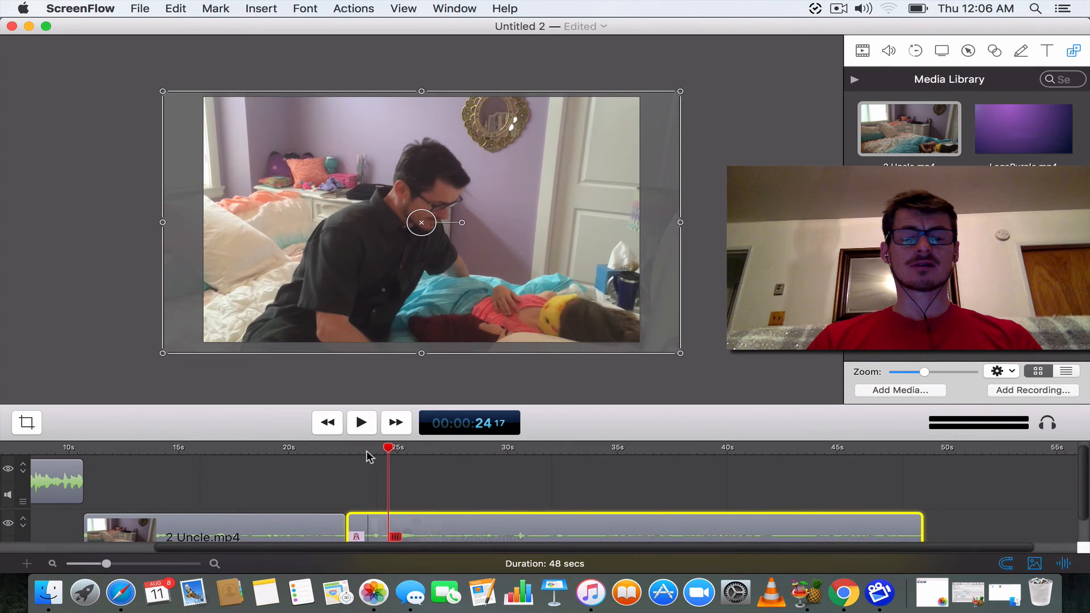